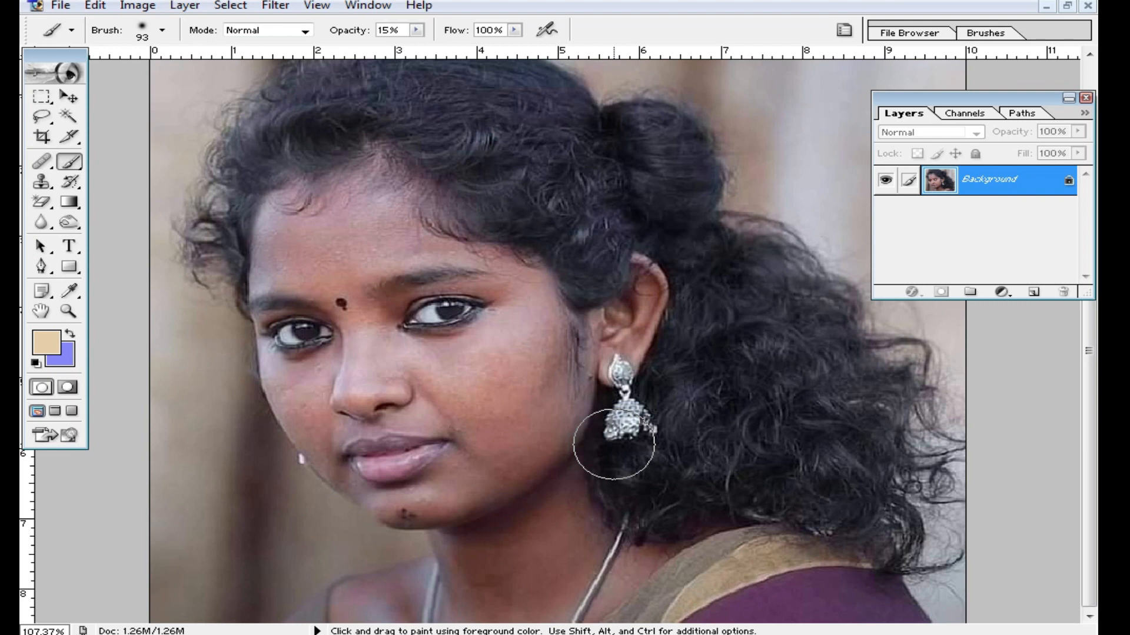
Brighten the portrait with a Curves adjustment on the RGB channel, mapping input 109 to output 147.
drag(786, 311, 777, 294)
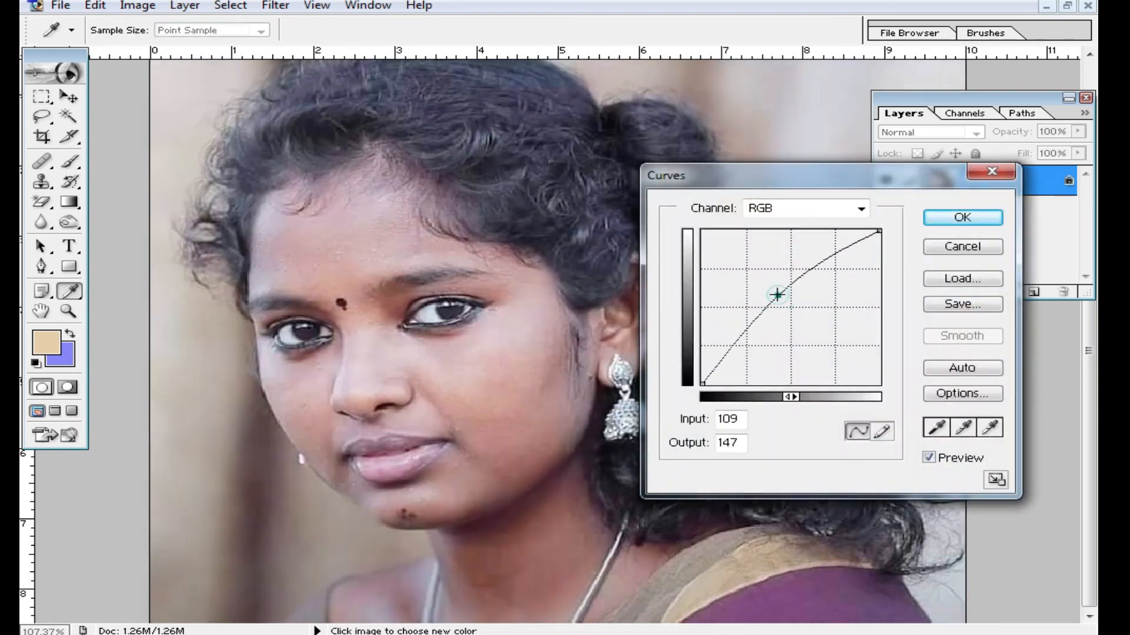
click(963, 217)
key(b)
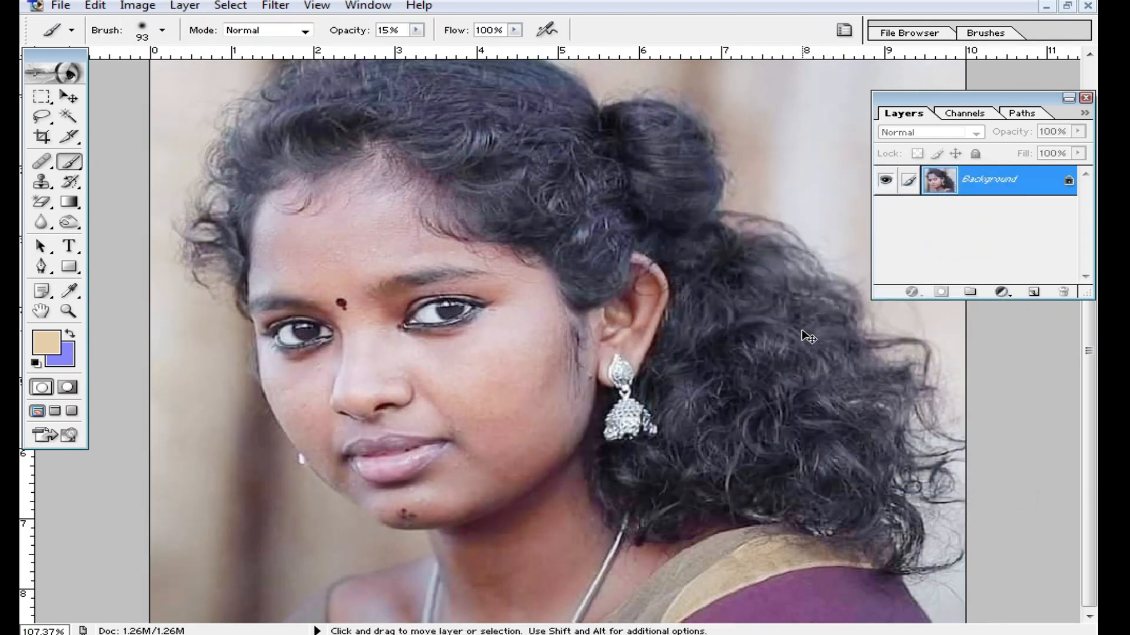
Try a Levels adjustment on the portrait with the midtone input at 0.55 and the white input at 195.
key(ctrl+l)
drag(888, 386, 826, 384)
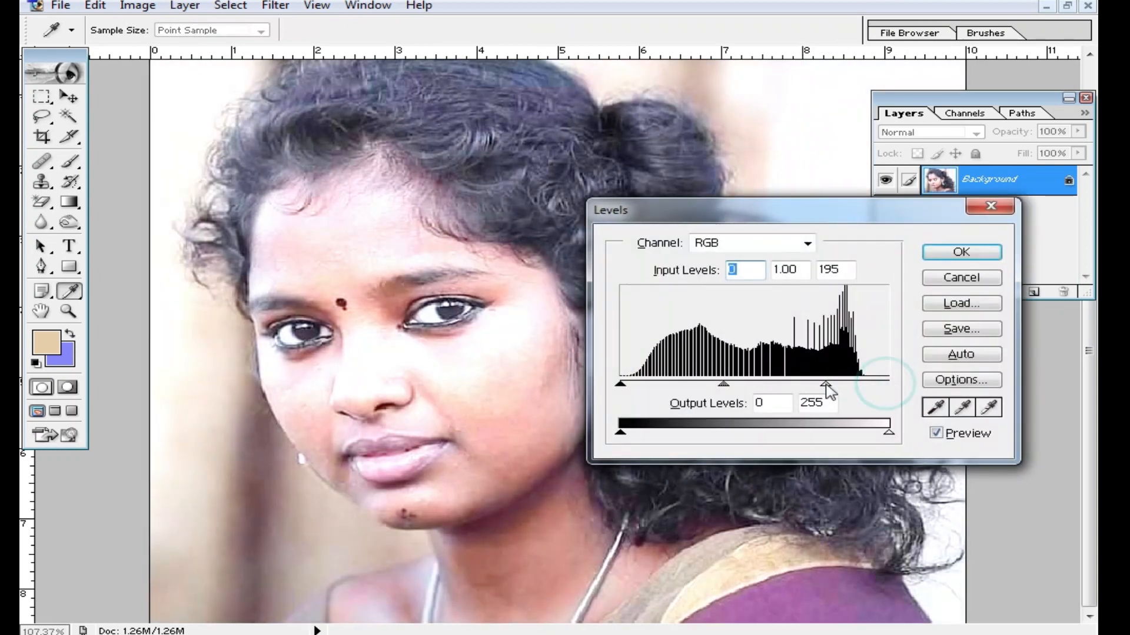
drag(731, 384, 754, 384)
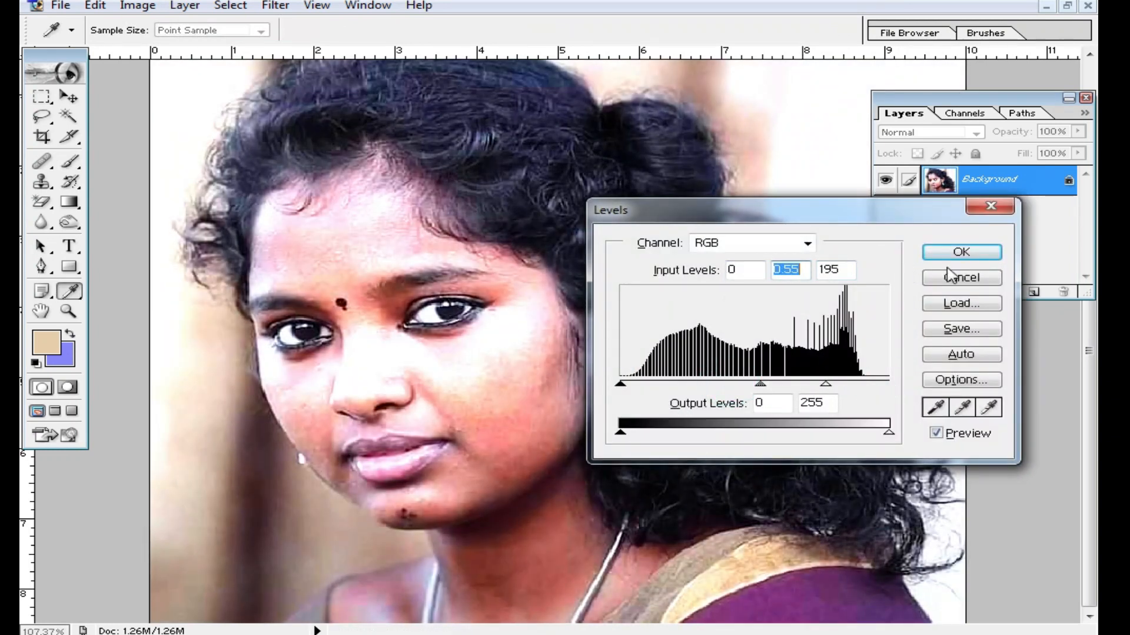
click(962, 252)
ctrl+click(447, 383)
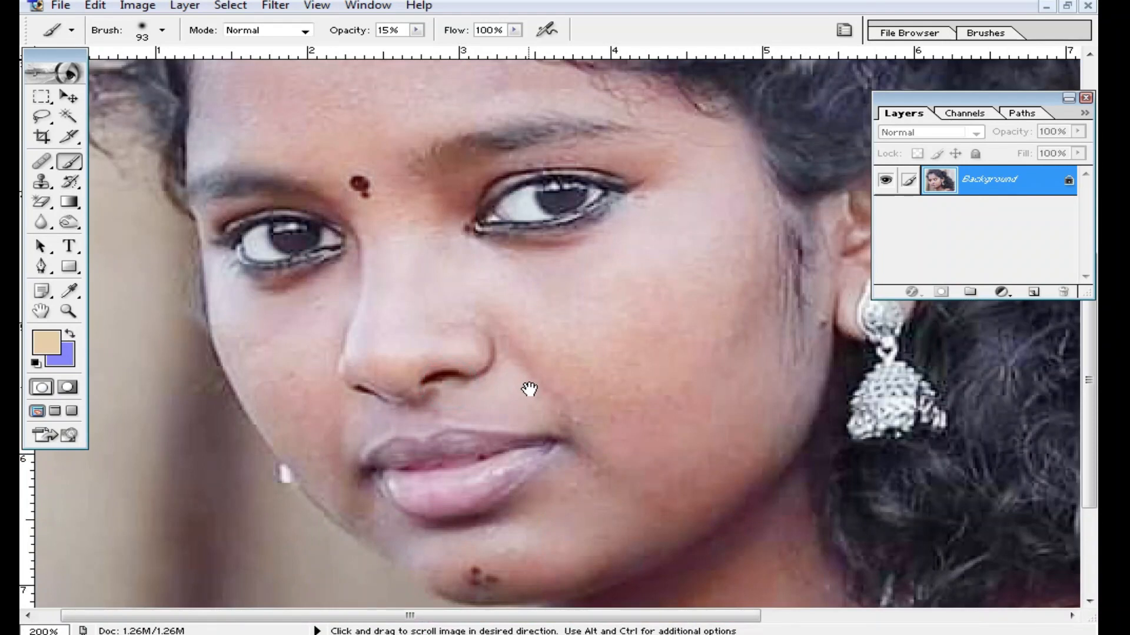
alt+click(540, 383)
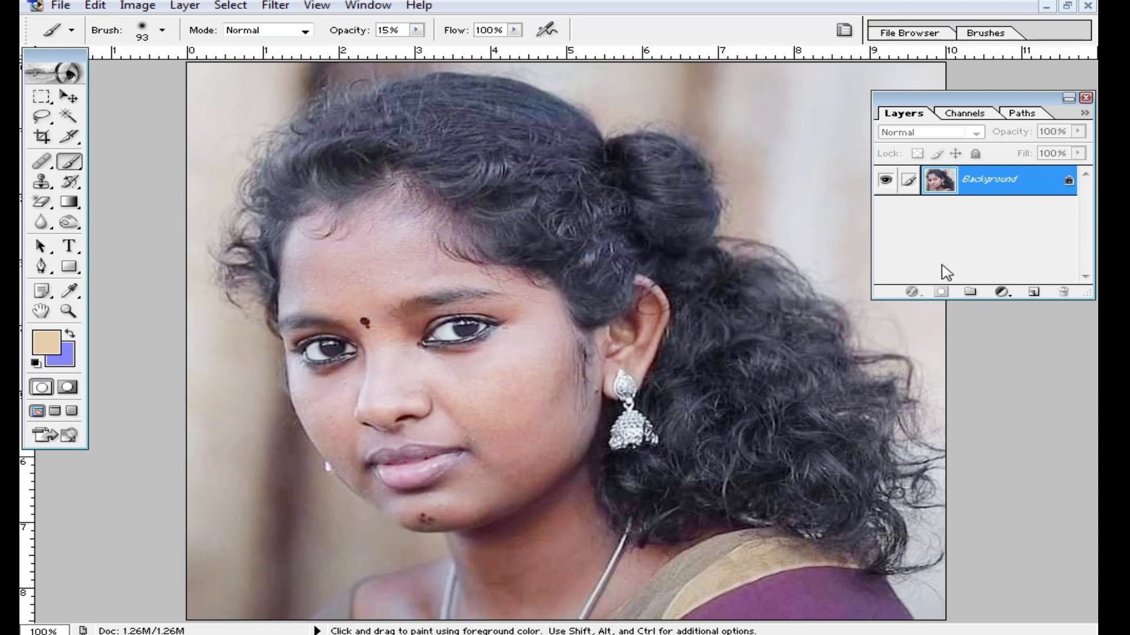
Duplicate the Background layer as "Background copy".
key(ctrl+j)
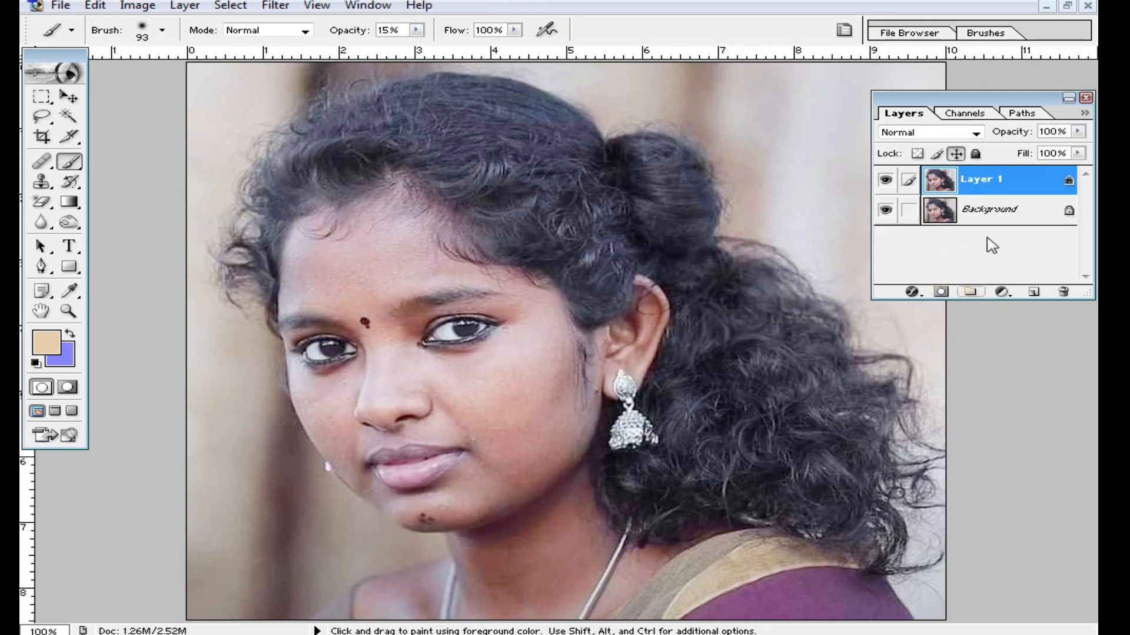
key(ctrl+z)
right_click(977, 182)
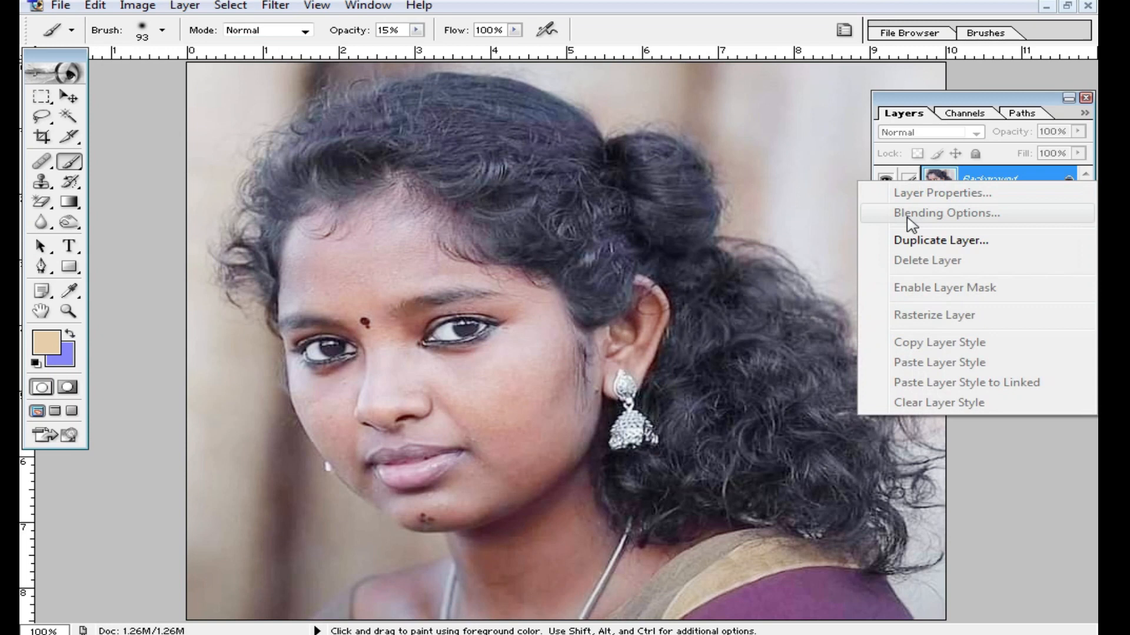
click(971, 241)
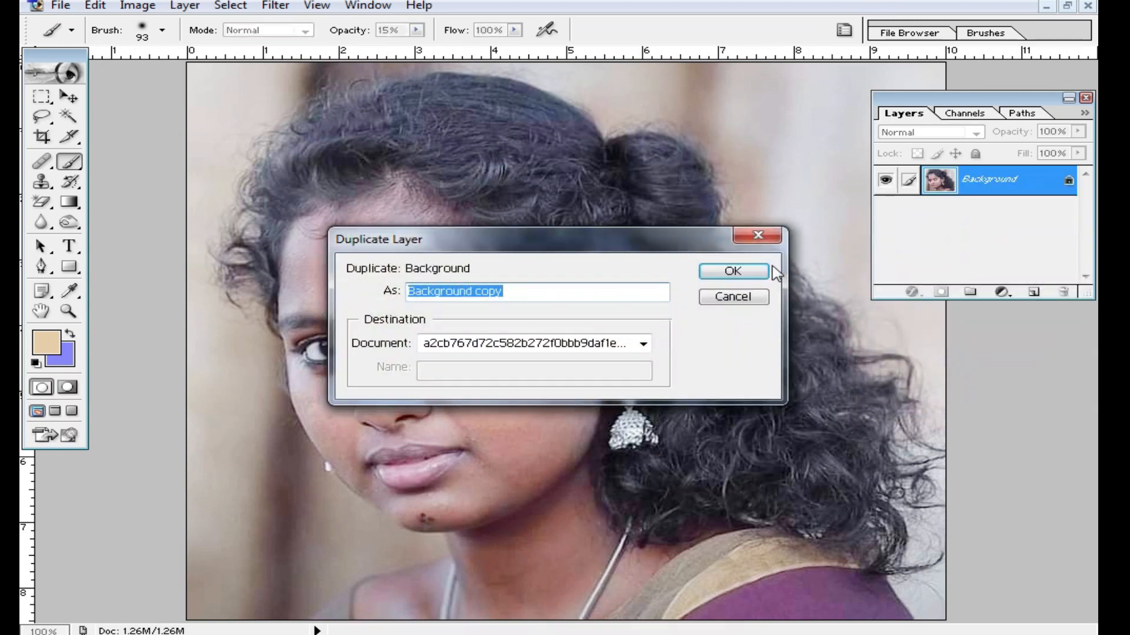
click(731, 270)
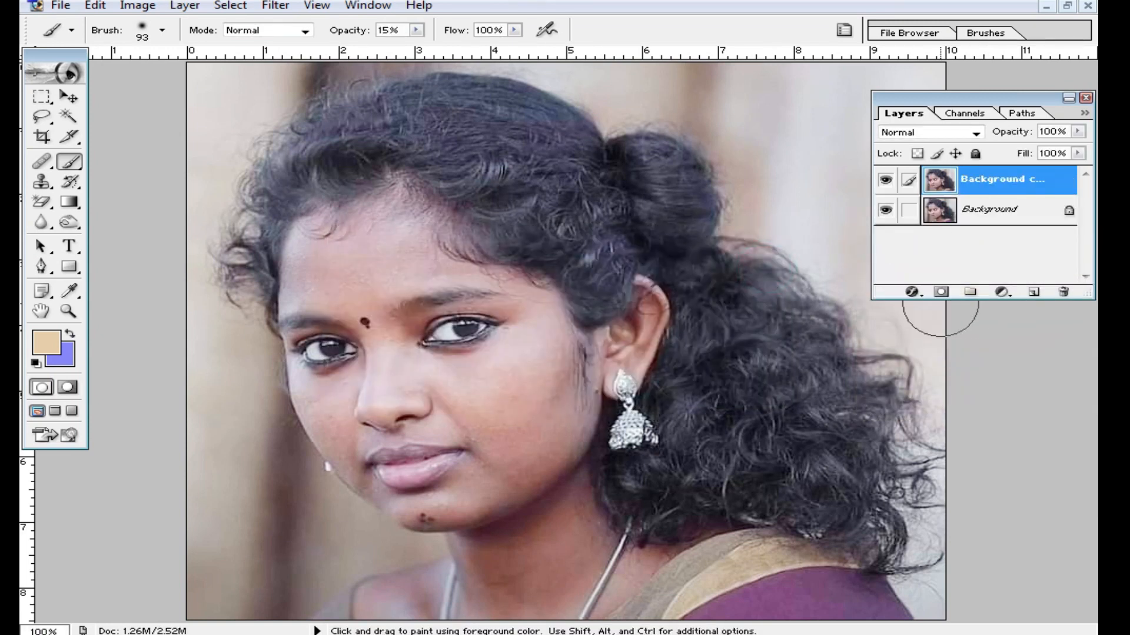
Add a solid color fill layer in peach FFCC99 and reset the painting colors to their defaults.
click(1003, 292)
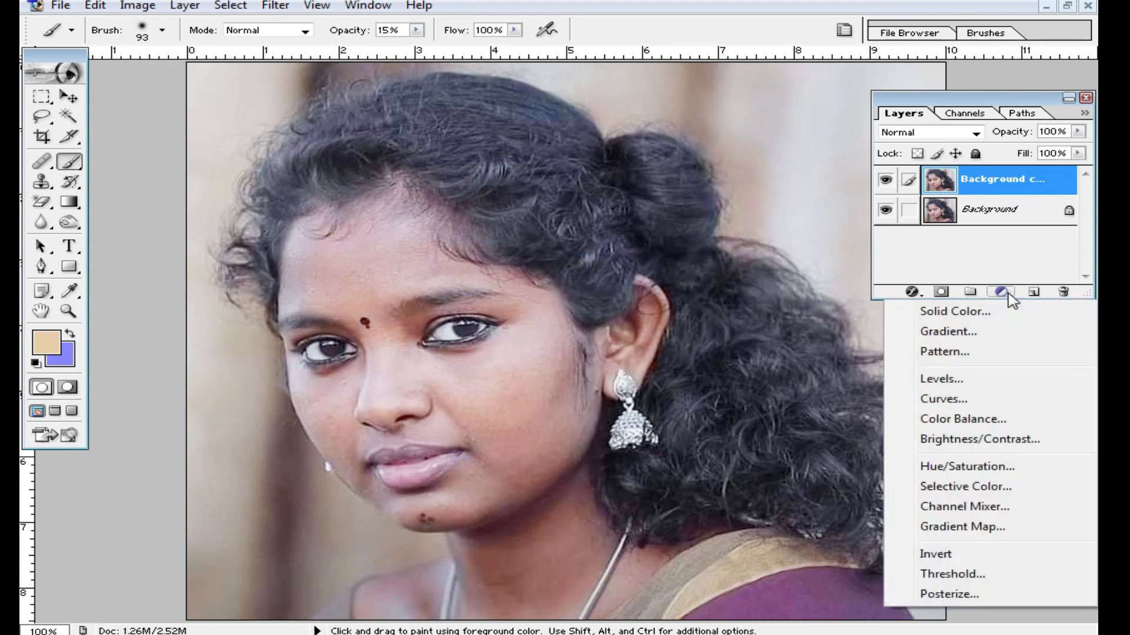
click(988, 317)
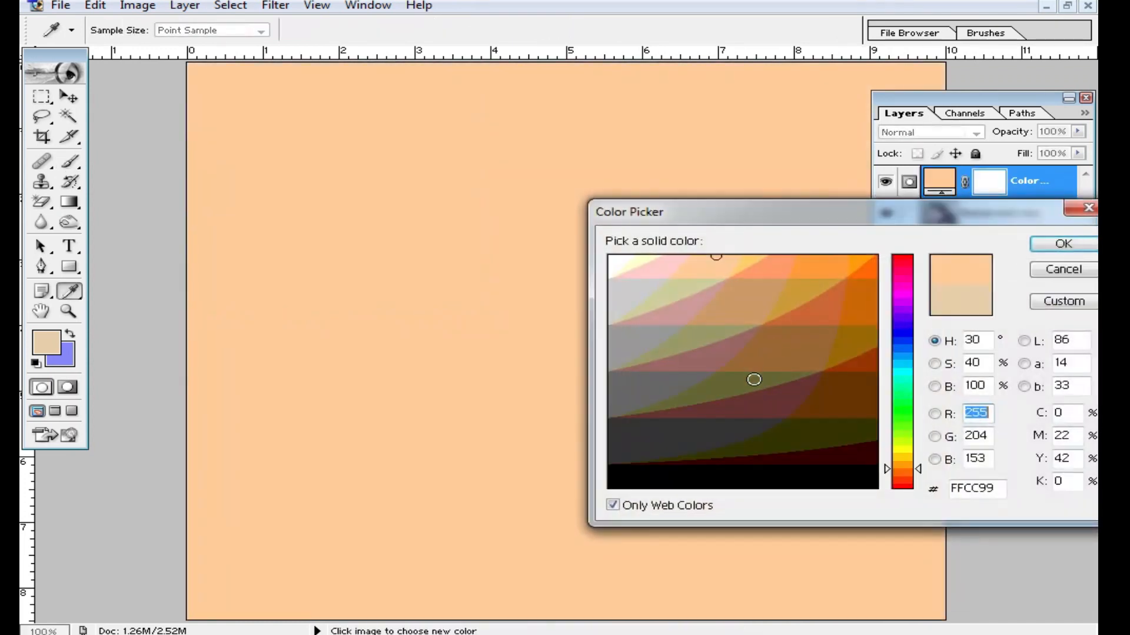
click(1064, 243)
key(b)
key(d)
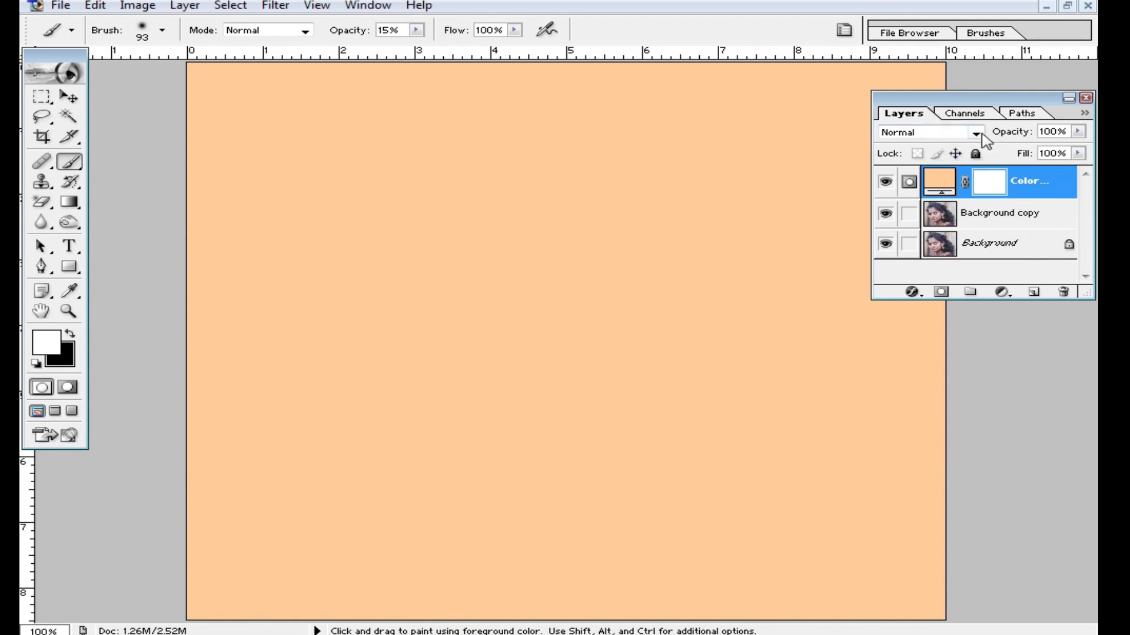
Try the Soft Light blend mode on the unmasked color fill layer.
click(973, 133)
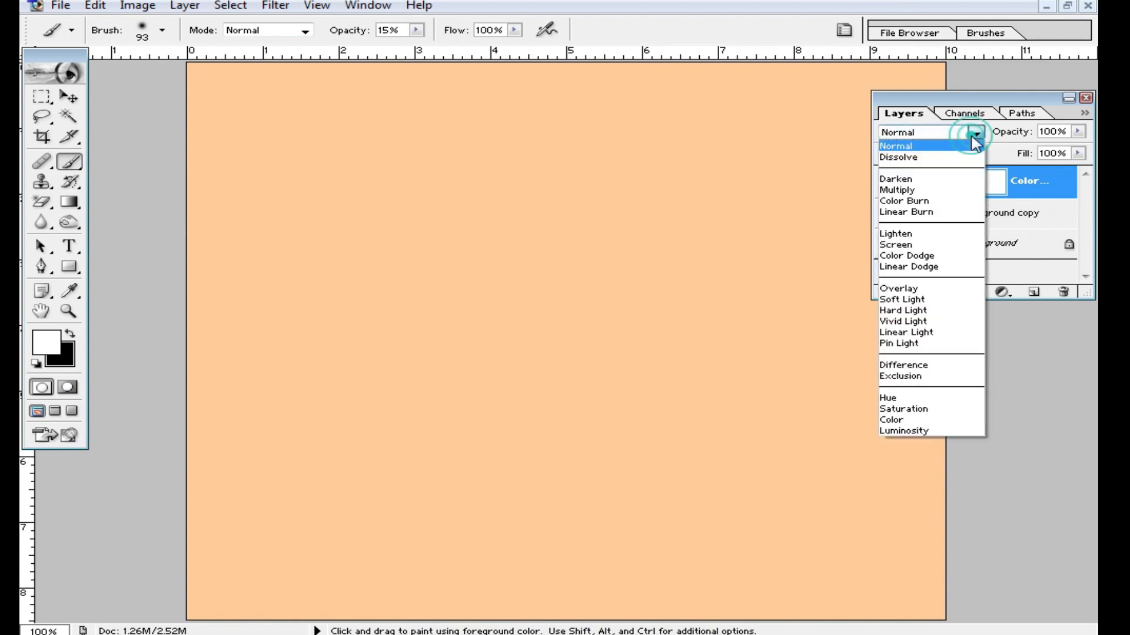
click(933, 299)
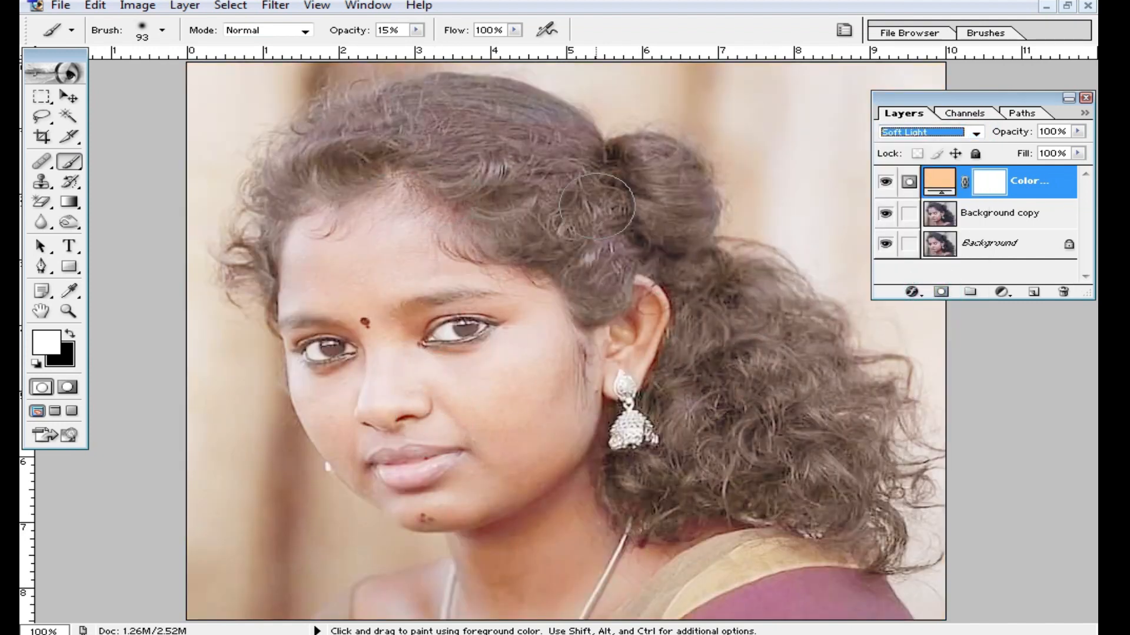
key(ctrl+z)
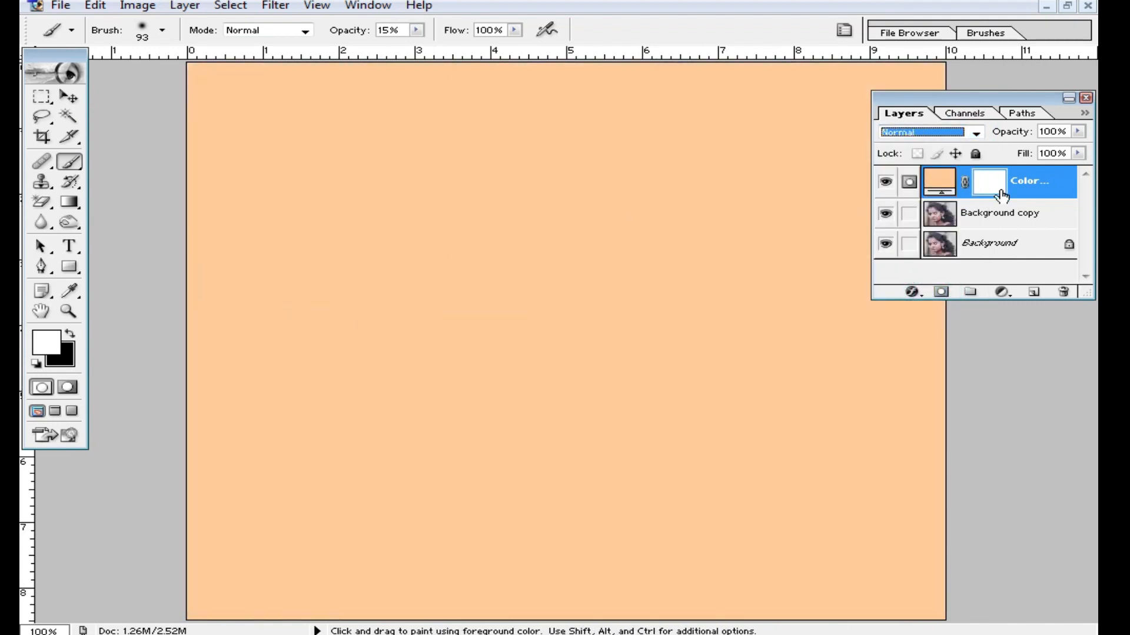
Invert the color fill layer's mask to black and reduce the brush size to 53 px.
key(ctrl+i)
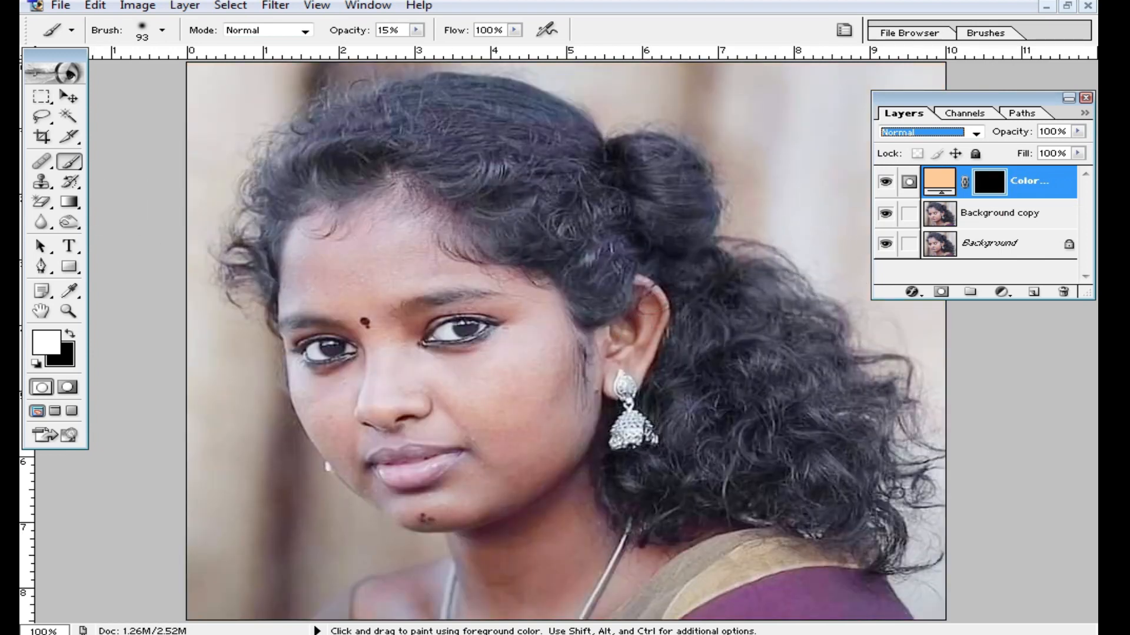
ctrl+click(556, 422)
drag(510, 341, 637, 354)
right_click(635, 302)
click(715, 333)
key(Return)
Paint white on the fill layer's mask over the facial skin with the brush at 15% opacity.
mouse_move(605, 212)
mouse_down()
mouse_move(500, 252)
mouse_move(588, 281)
mouse_up()
drag(625, 278, 597, 374)
mouse_move(618, 307)
mouse_down()
mouse_move(628, 290)
mouse_move(682, 370)
mouse_move(633, 498)
mouse_up()
drag(630, 492, 657, 367)
mouse_move(698, 283)
mouse_down()
mouse_move(708, 320)
mouse_move(645, 436)
mouse_move(237, 384)
mouse_move(237, 284)
mouse_move(281, 371)
mouse_up()
drag(275, 411, 226, 328)
mouse_move(205, 274)
mouse_down()
mouse_move(390, 308)
mouse_move(524, 373)
mouse_move(328, 449)
mouse_up()
mouse_move(521, 402)
mouse_down()
mouse_move(591, 459)
mouse_move(525, 499)
mouse_up()
drag(570, 528, 570, 463)
drag(472, 484, 505, 475)
Set the brush opacity to 100% and the color fill layer's blend mode to Soft Light.
click(417, 30)
drag(420, 49, 510, 46)
click(976, 132)
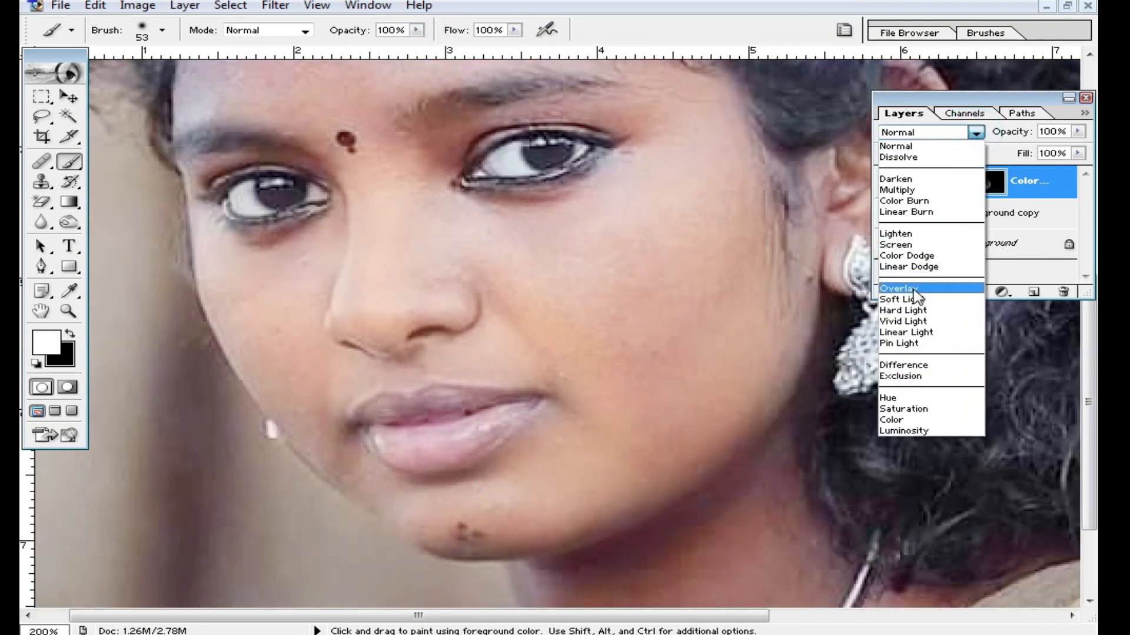
click(914, 300)
Paint the skin tint onto the cheeks, ear, nose and chin through the mask with the 53 px brush.
mouse_move(612, 267)
mouse_down()
mouse_move(610, 227)
mouse_move(655, 378)
mouse_move(747, 228)
mouse_move(504, 512)
mouse_up()
mouse_move(741, 308)
mouse_down()
mouse_move(590, 376)
mouse_move(718, 310)
mouse_move(754, 162)
mouse_up()
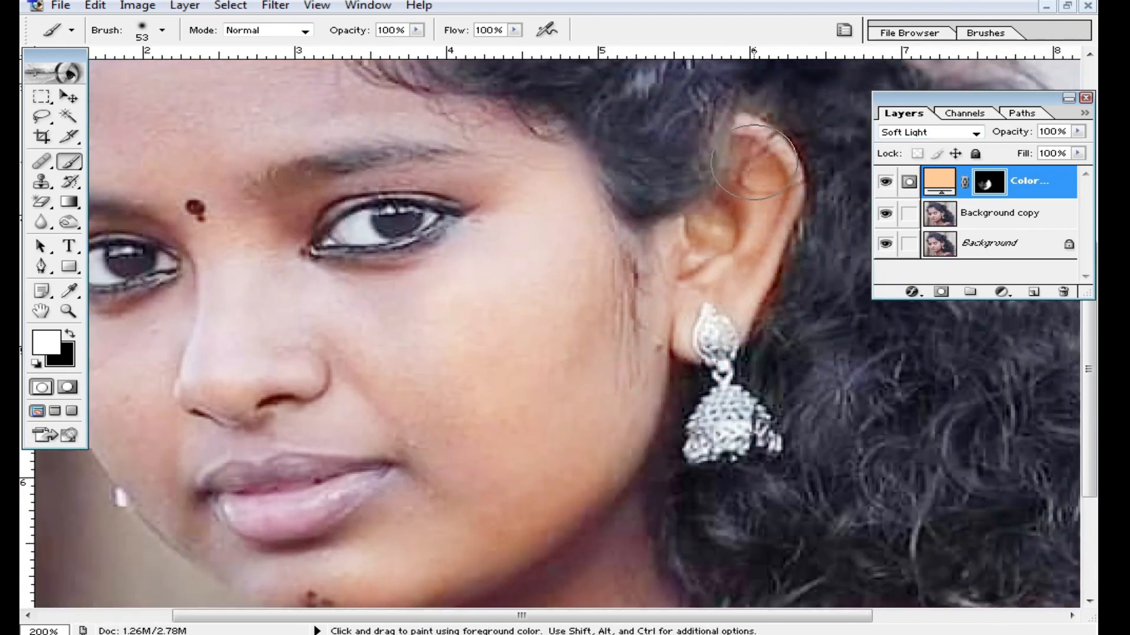
drag(603, 314, 650, 283)
mouse_move(387, 308)
mouse_down()
mouse_move(355, 280)
mouse_move(332, 284)
mouse_move(462, 416)
mouse_move(443, 382)
mouse_move(429, 524)
mouse_up()
drag(415, 587, 493, 483)
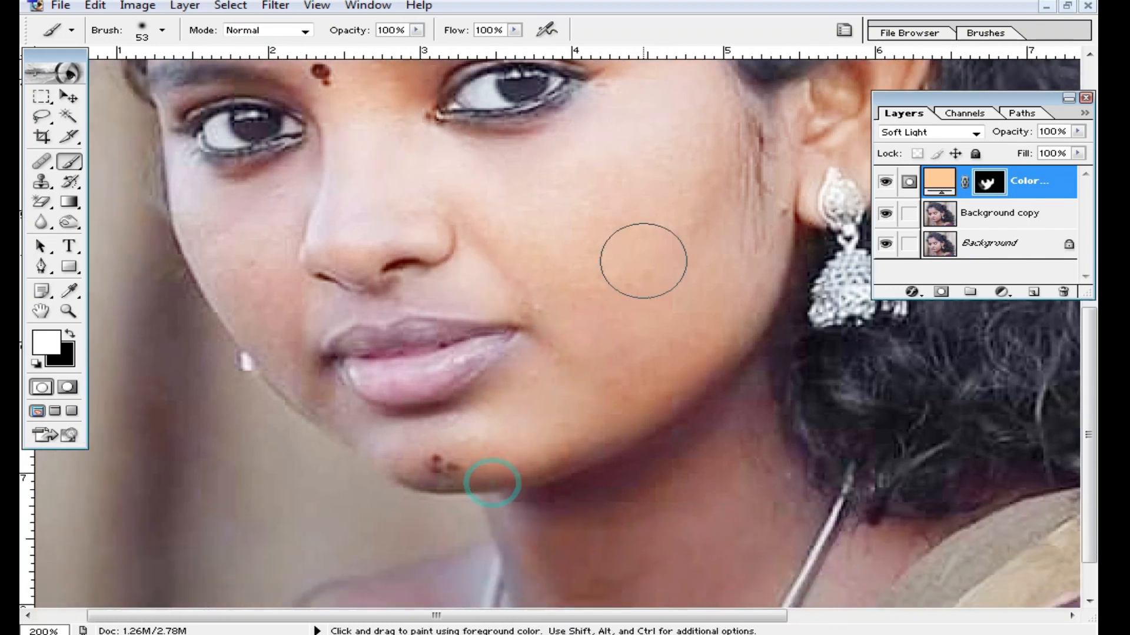
mouse_move(436, 436)
mouse_down()
mouse_move(320, 391)
mouse_move(203, 188)
mouse_move(305, 177)
mouse_move(320, 159)
mouse_up()
mouse_move(358, 206)
mouse_down()
mouse_move(380, 259)
mouse_move(346, 289)
mouse_move(341, 353)
mouse_move(634, 357)
mouse_up()
Reduce the brush to 38 px and paint the tint around the mouth, nose and cheeks.
right_click(555, 451)
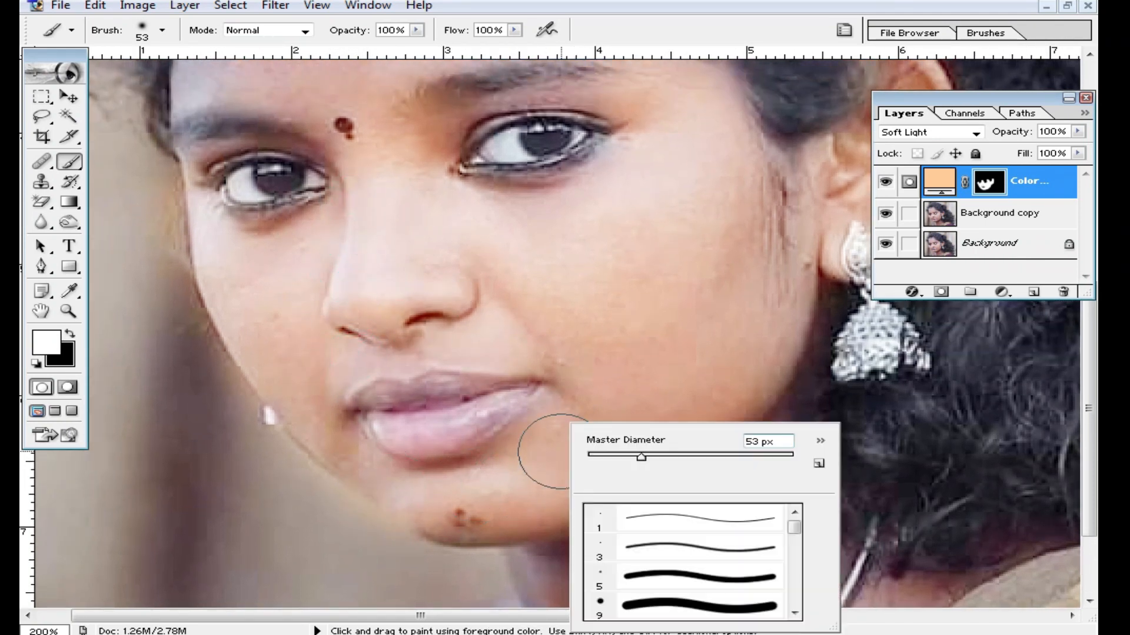
click(627, 459)
mouse_move(543, 462)
mouse_down()
mouse_move(432, 492)
mouse_move(328, 376)
mouse_move(558, 363)
mouse_up()
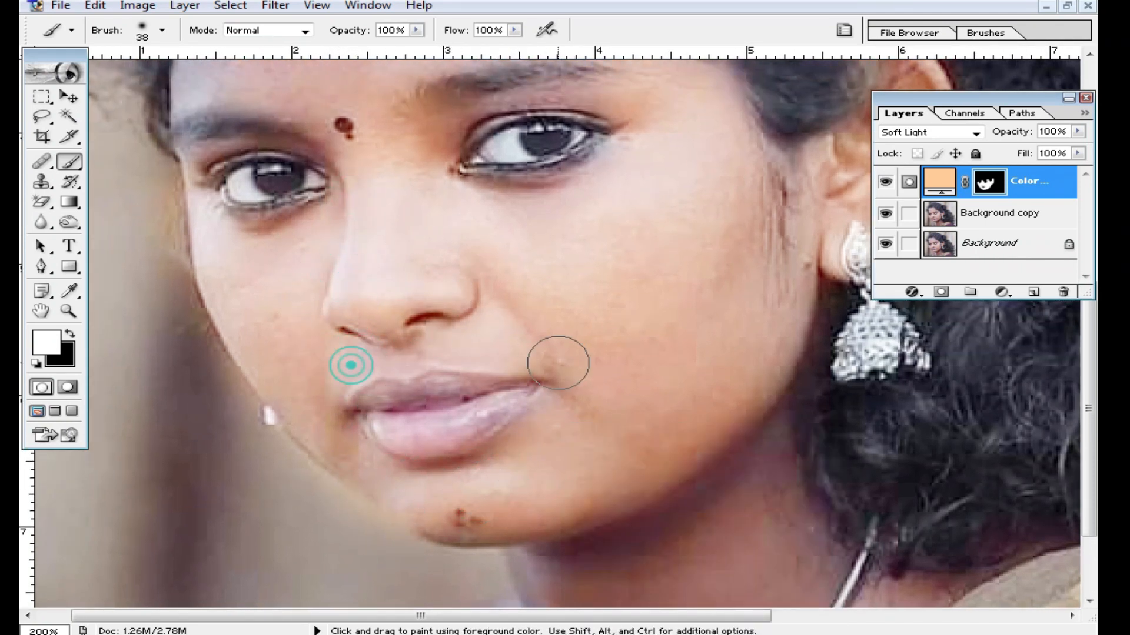
drag(531, 317, 572, 411)
drag(486, 302, 492, 381)
mouse_move(482, 338)
mouse_down()
mouse_move(678, 314)
mouse_move(480, 304)
mouse_move(695, 268)
mouse_up()
mouse_move(684, 271)
mouse_down()
mouse_move(666, 267)
mouse_move(591, 303)
mouse_up()
mouse_move(390, 343)
mouse_down()
mouse_move(432, 377)
mouse_move(261, 352)
mouse_move(224, 382)
mouse_up()
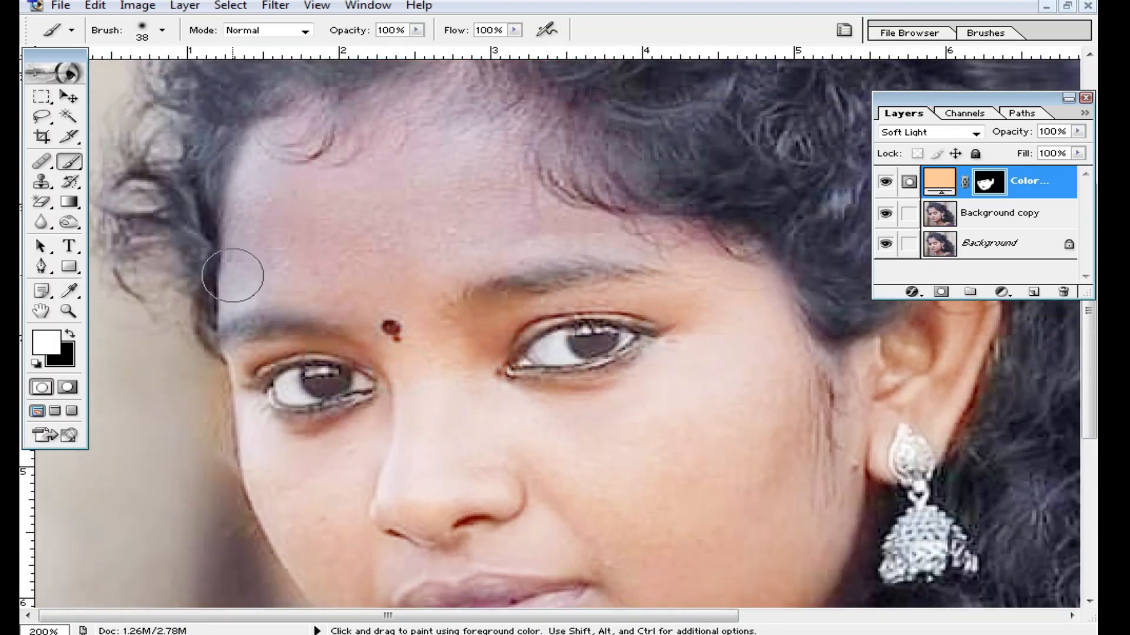
Paint the mask white over the forehead, temple and side of the face to extend the skin tint.
drag(241, 303, 278, 133)
mouse_move(255, 292)
mouse_down()
mouse_move(557, 222)
mouse_move(702, 273)
mouse_up()
mouse_move(465, 224)
mouse_down()
mouse_move(457, 320)
mouse_move(360, 237)
mouse_move(318, 235)
mouse_move(493, 176)
mouse_move(457, 247)
mouse_move(487, 232)
mouse_move(736, 363)
mouse_move(784, 406)
mouse_up()
drag(777, 479, 764, 343)
drag(775, 540, 799, 396)
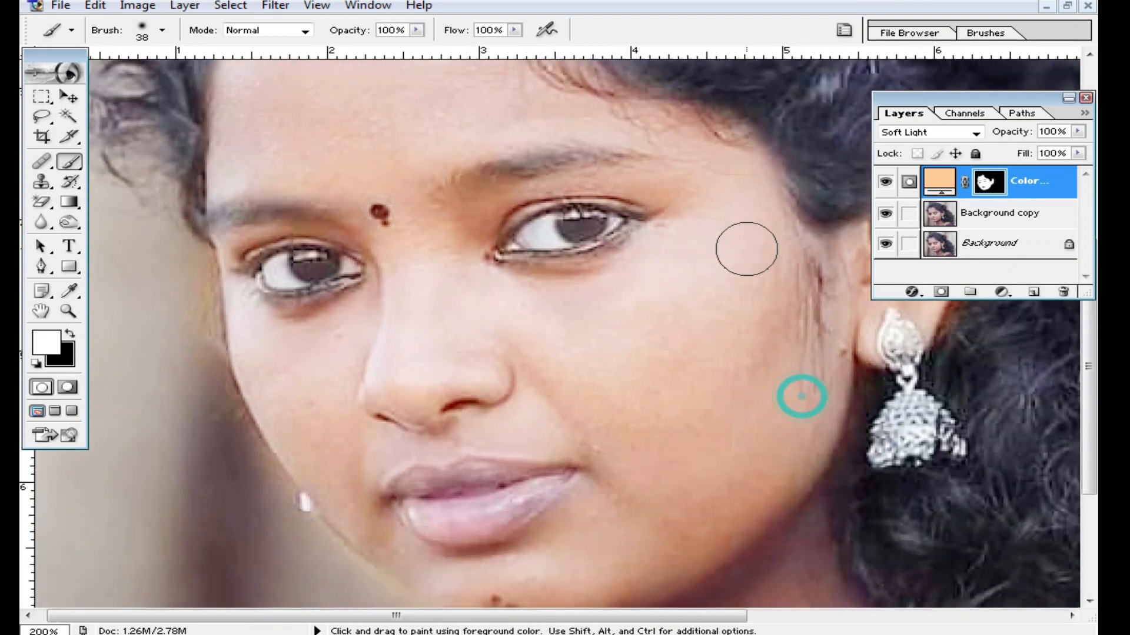
click(436, 433)
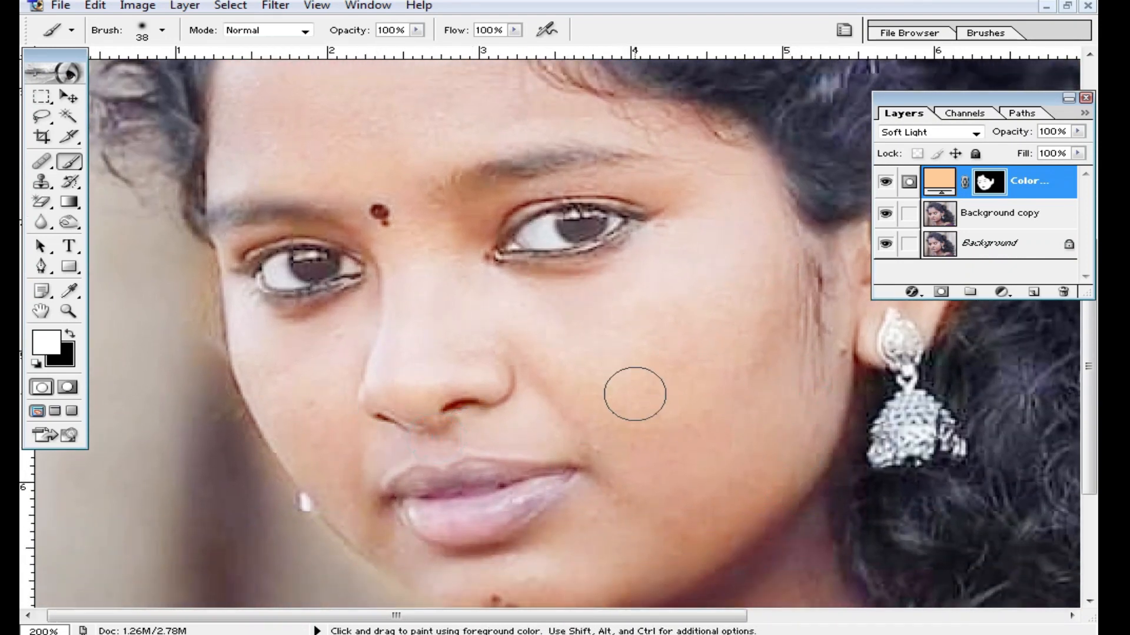
drag(646, 507, 652, 347)
drag(916, 489, 789, 449)
Enlarge the brush to 68 px and paint the tint over the neck and shoulder.
alt+click(606, 414)
right_click(650, 423)
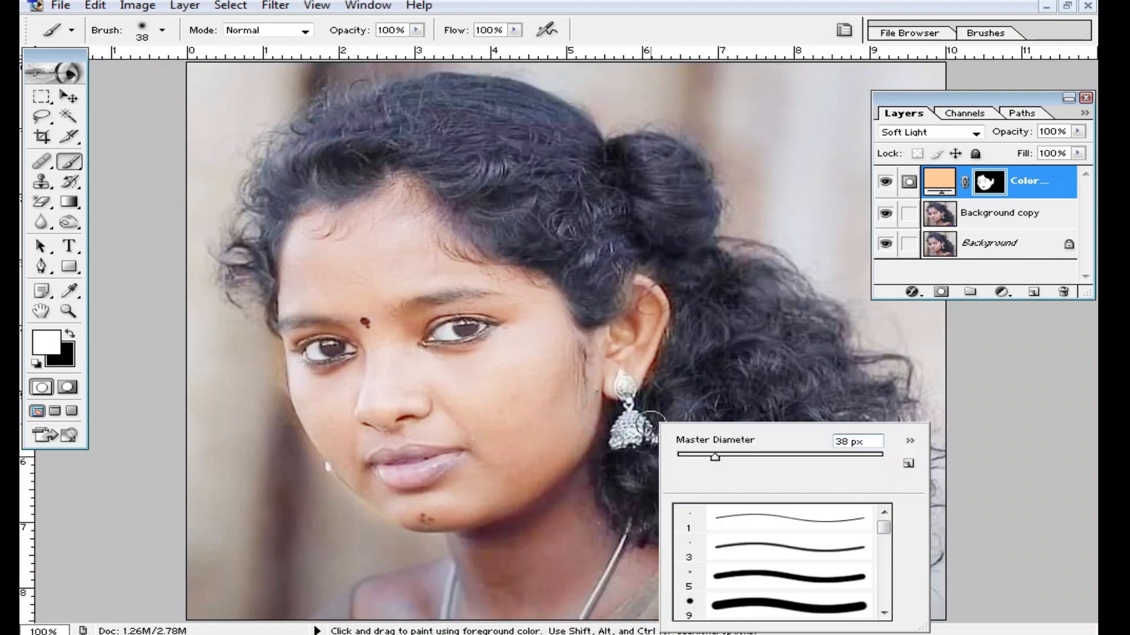
click(751, 455)
key(Return)
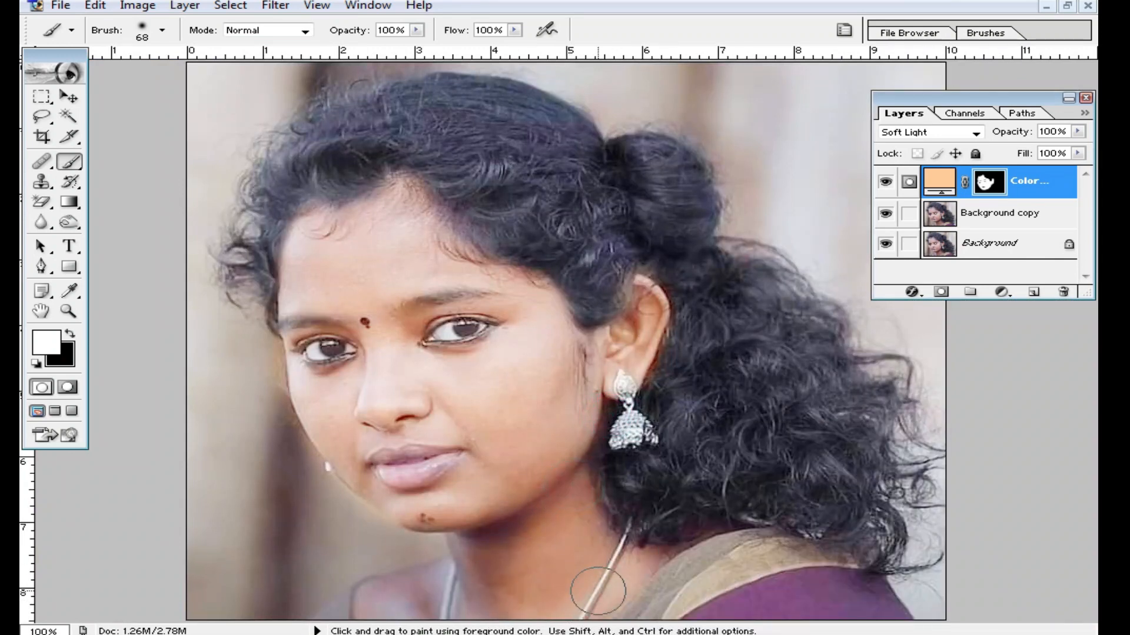
mouse_move(560, 606)
mouse_down()
mouse_move(505, 554)
mouse_move(475, 552)
mouse_move(473, 565)
mouse_move(546, 504)
mouse_move(446, 611)
mouse_move(431, 589)
mouse_move(359, 606)
mouse_up()
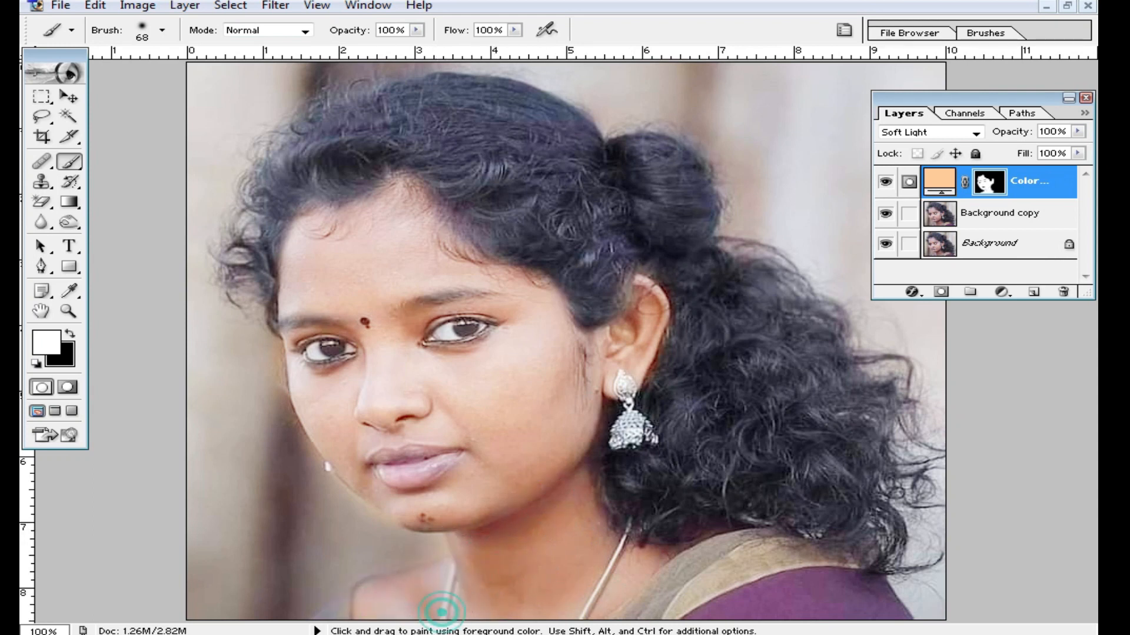
key(ctrl+minus)
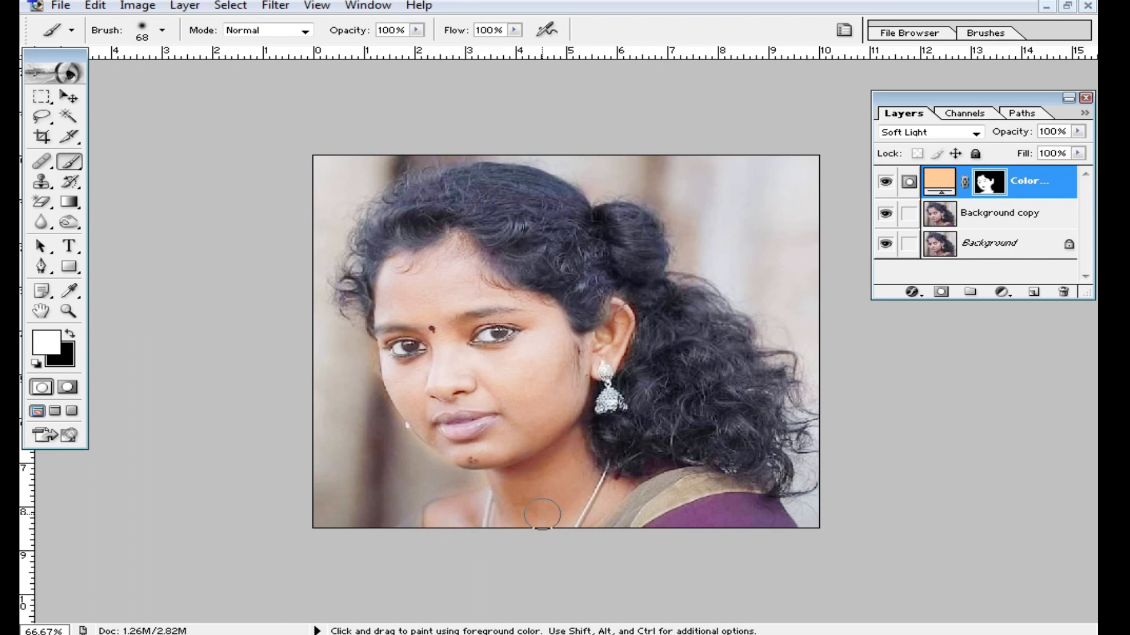
key(ctrl+plus)
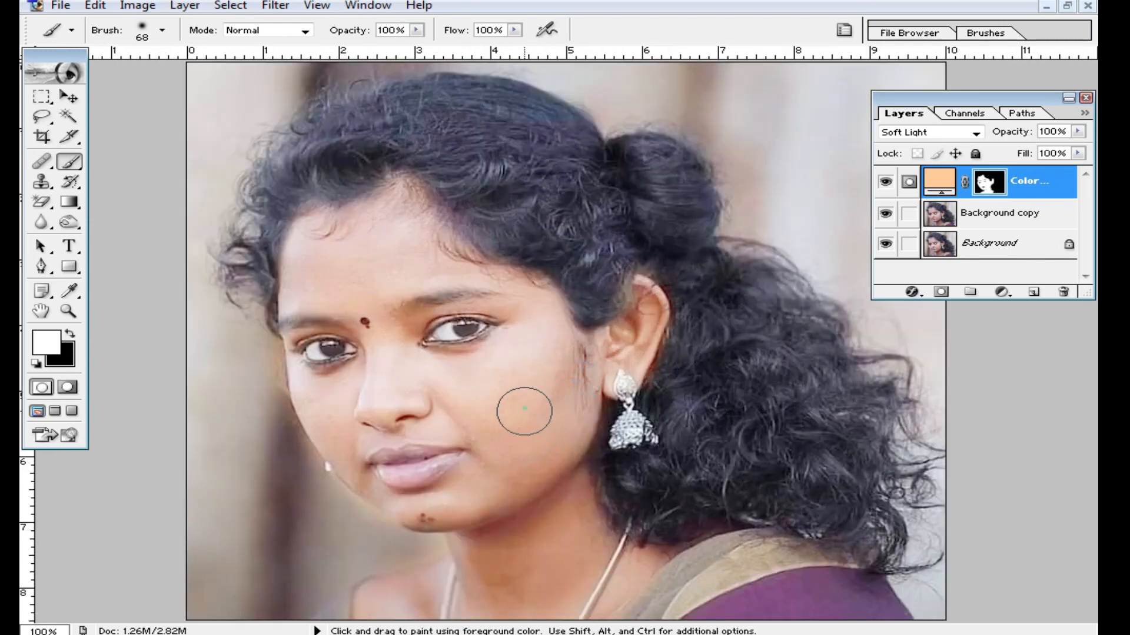
click(490, 375)
Try the Multiply blend mode on the masked color fill layer.
ctrl+click(553, 351)
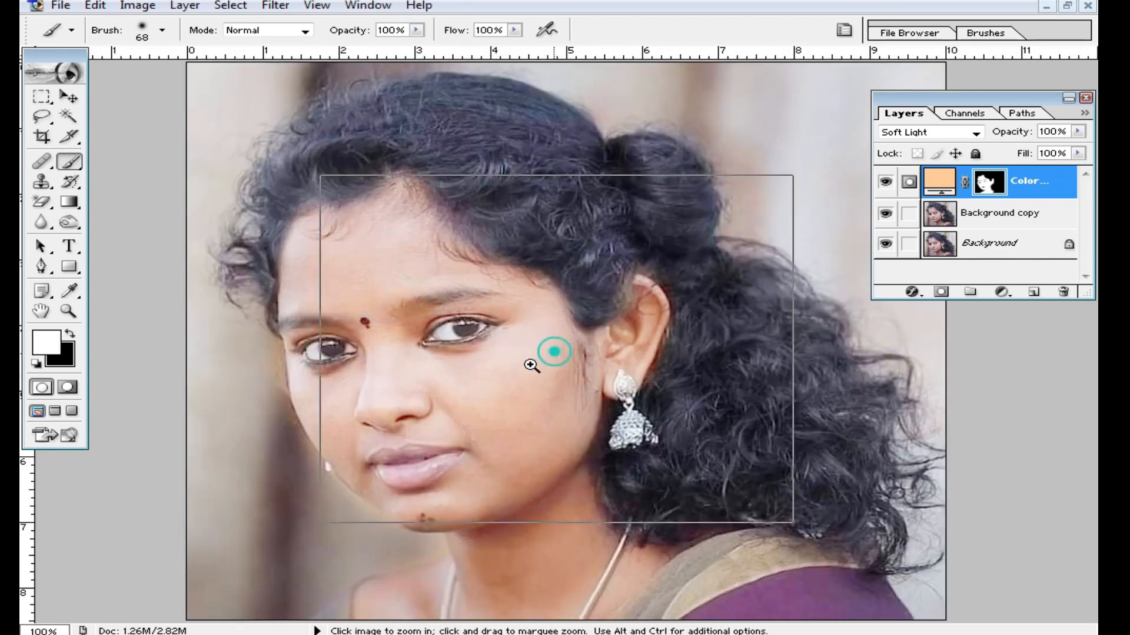
click(976, 133)
click(896, 190)
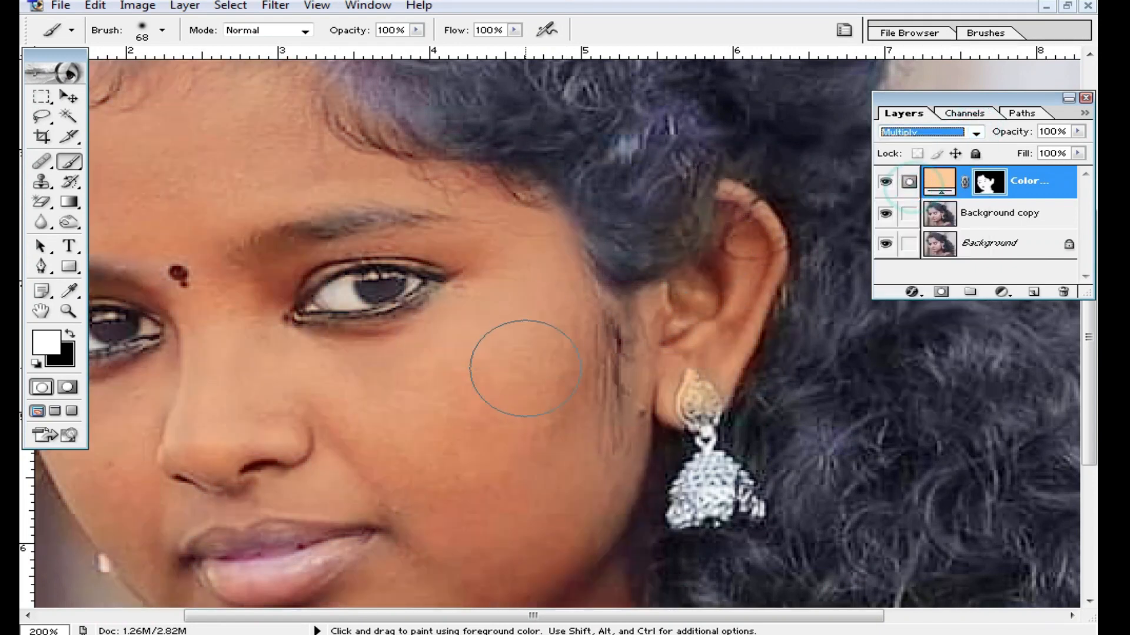
ctrl+alt+click(512, 391)
key(ctrl+0)
scroll(539, 415, down, 1)
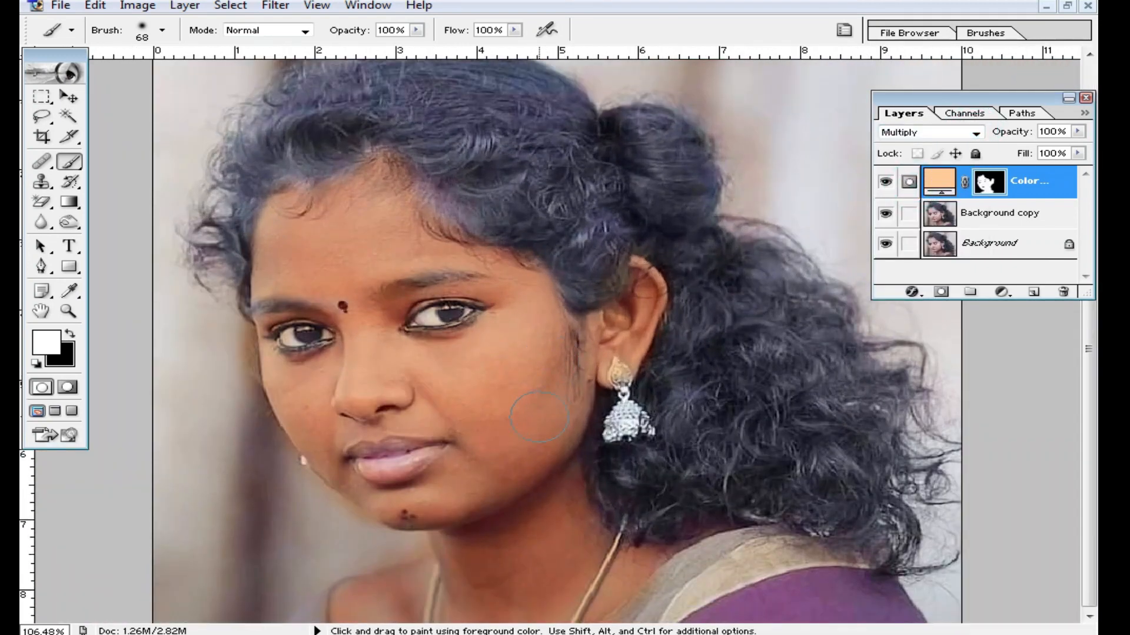
key(ctrl+z)
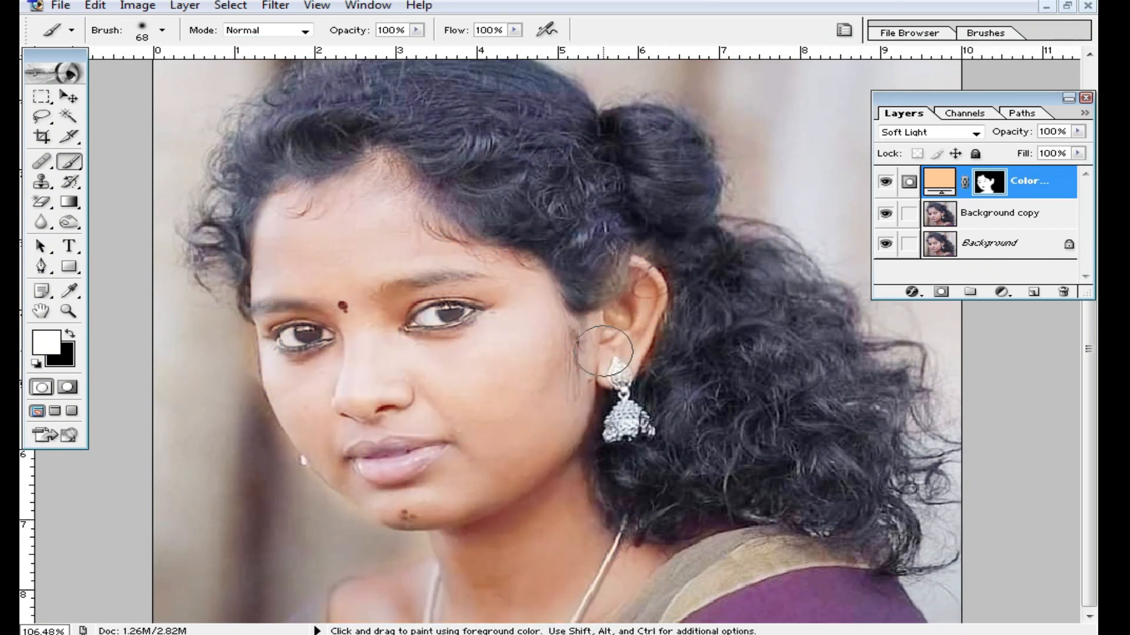
Change the color fill layer's color to CC6633 with the choice restricted to web colors.
double_click(946, 178)
click(811, 267)
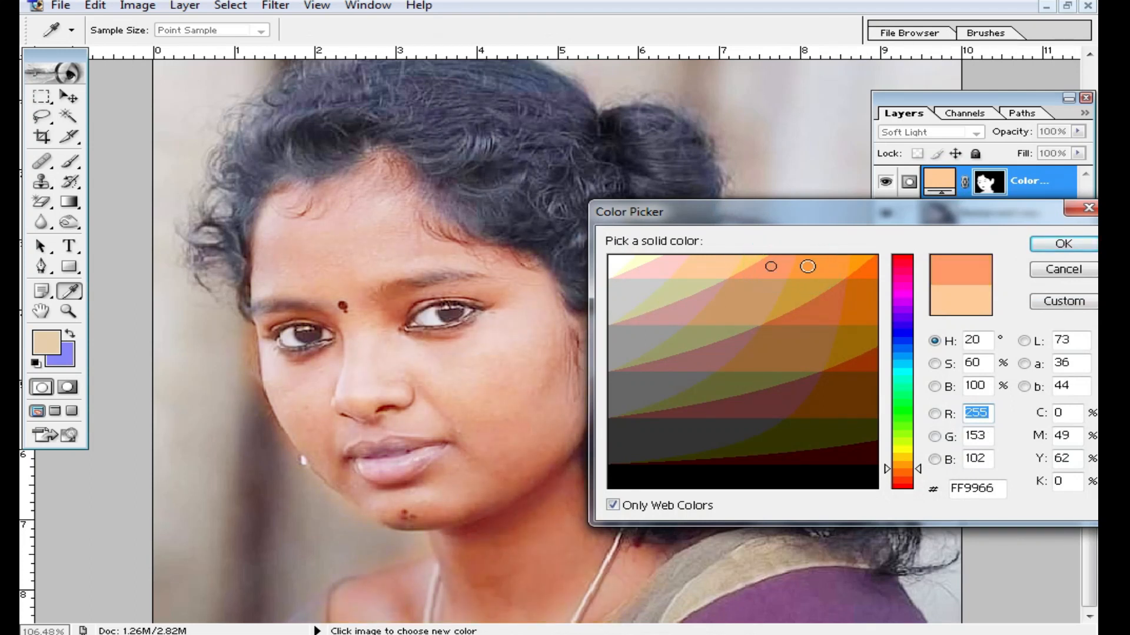
click(613, 505)
click(790, 268)
mouse_move(790, 293)
mouse_down()
mouse_move(812, 323)
mouse_move(812, 310)
mouse_up()
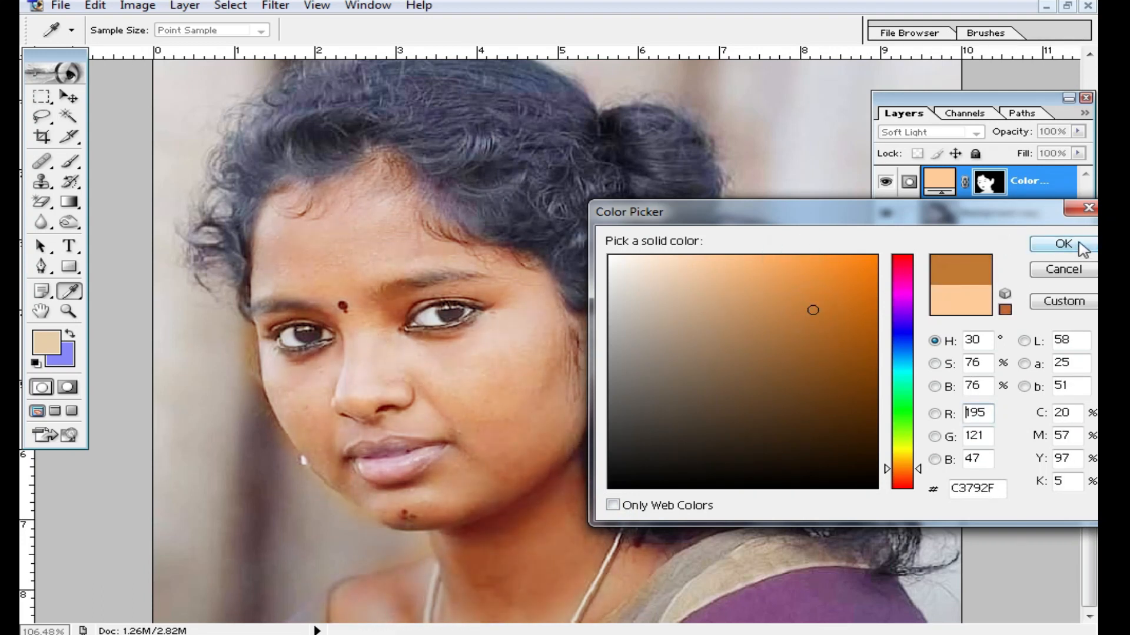
click(613, 505)
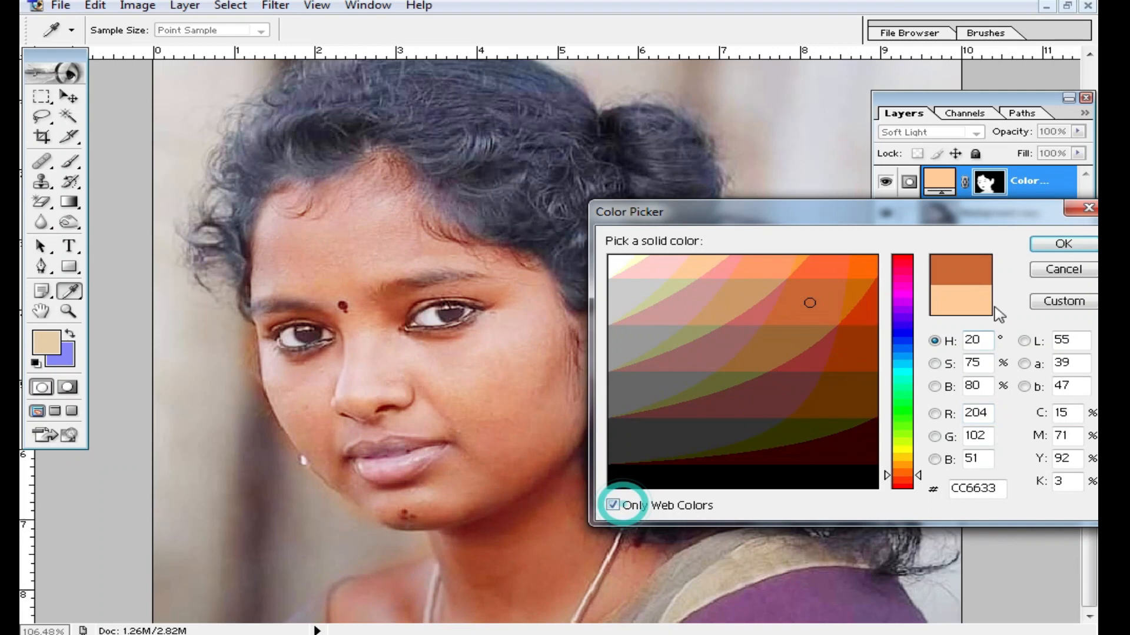
click(1062, 244)
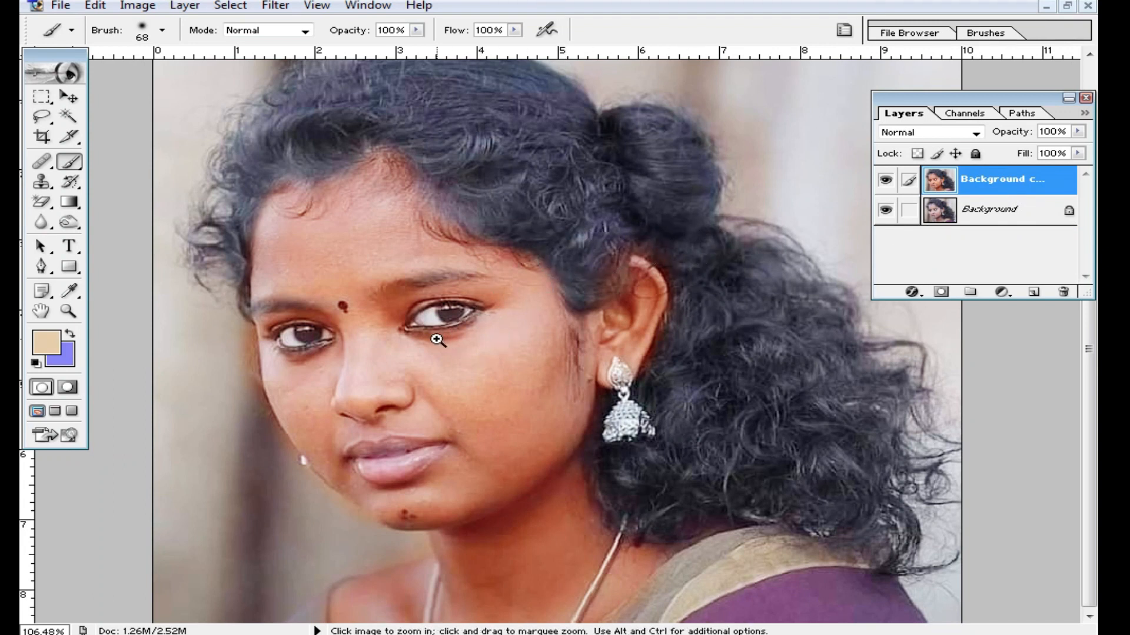
ctrl+click(441, 336)
scroll(953, 199, up, 1)
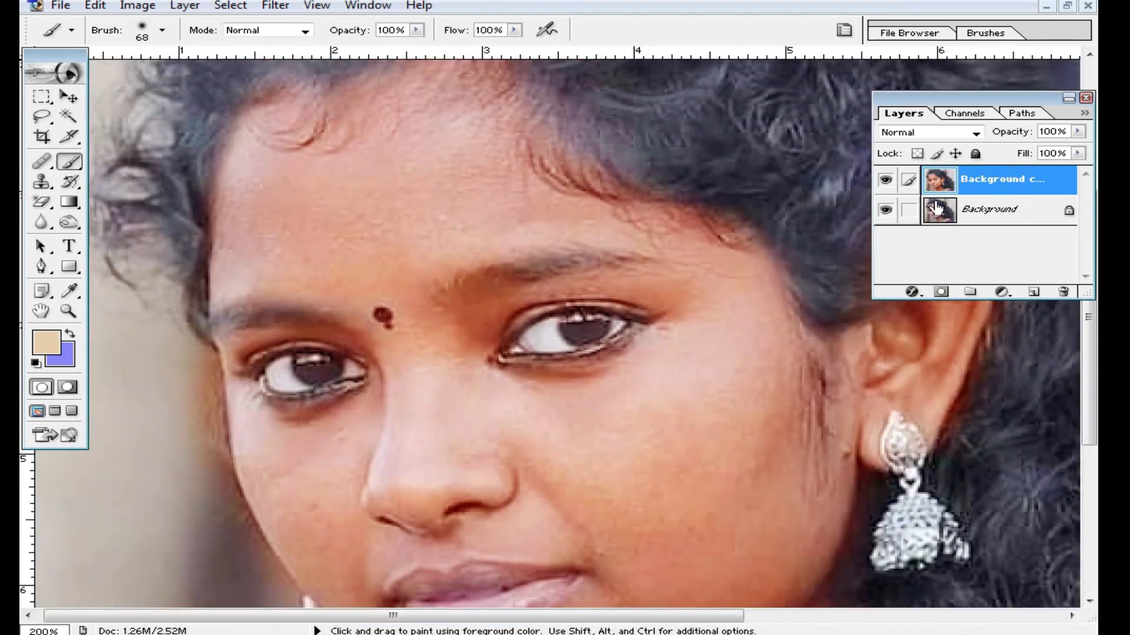
key(ctrl+j)
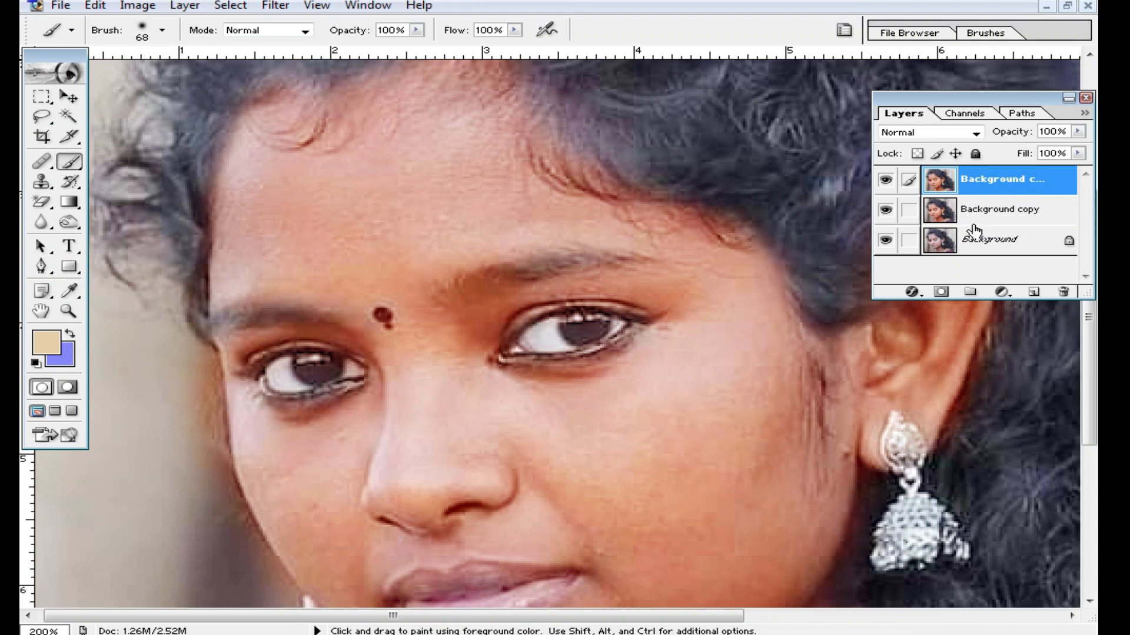
scroll(665, 371, down, 1)
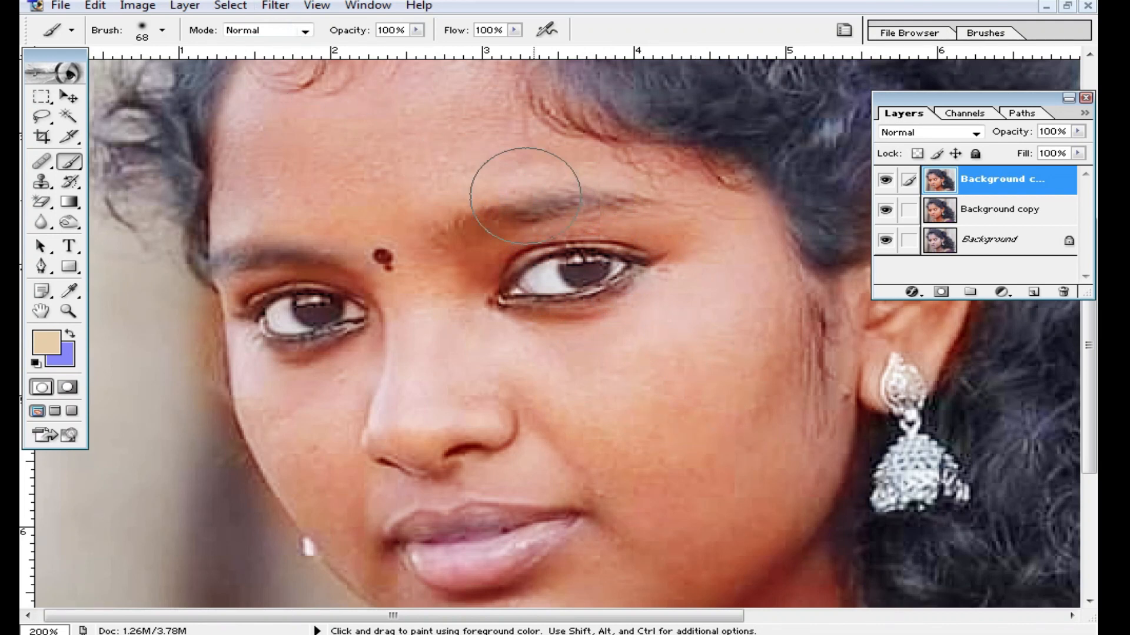
key(ctrl+e)
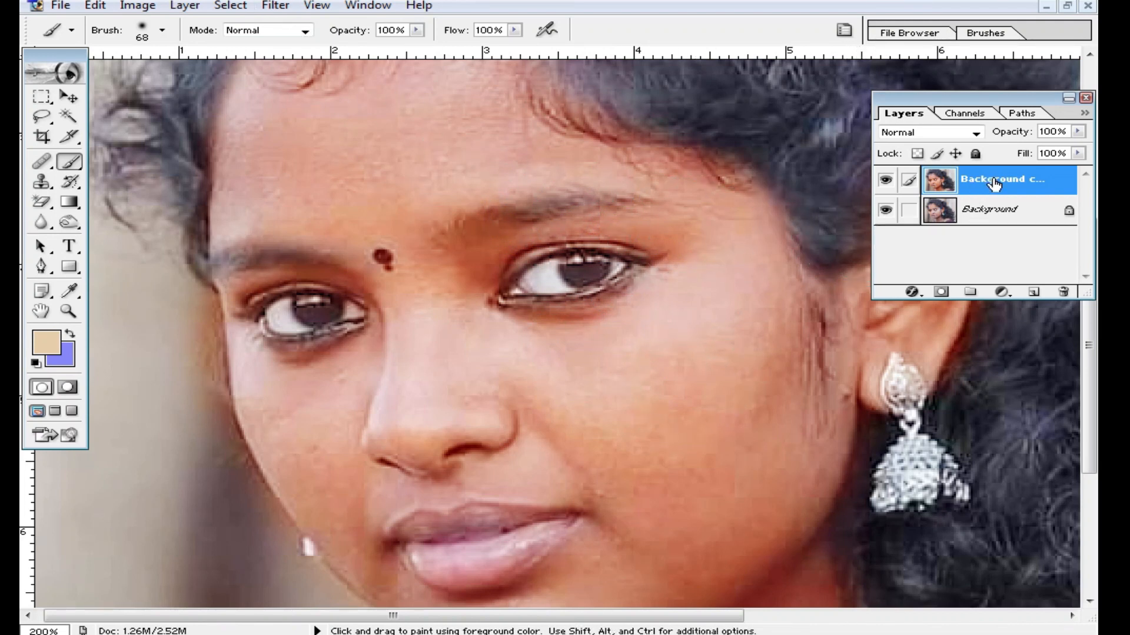
Resample the image to a resolution of 300 pixels/inch.
scroll(626, 315, down, 5)
scroll(625, 315, up, 4)
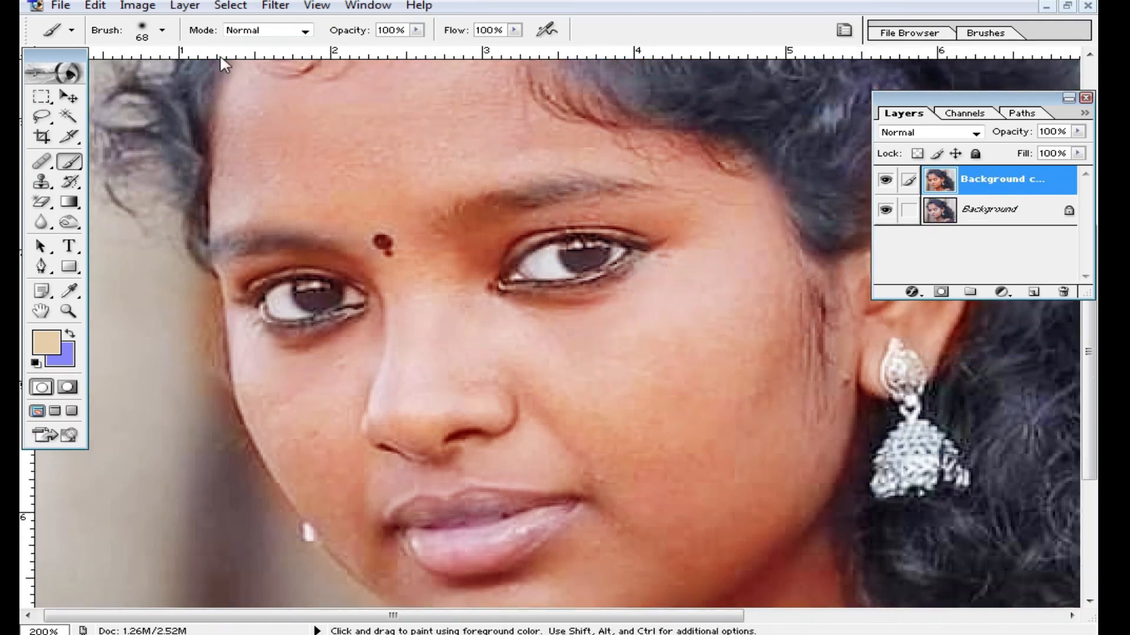
click(134, 7)
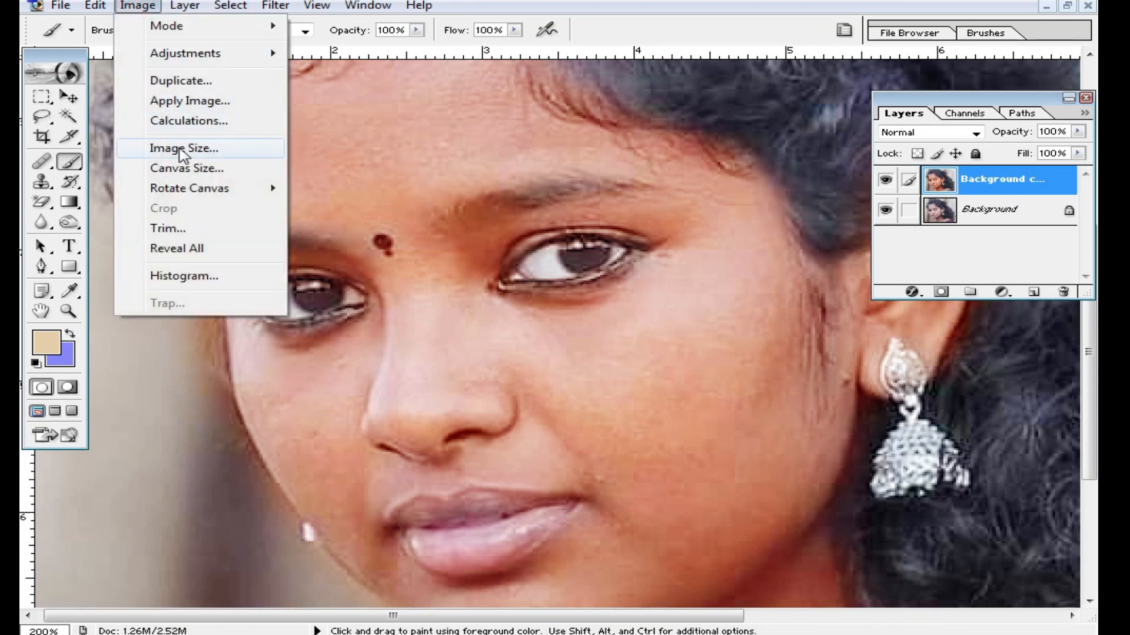
click(176, 148)
double_click(488, 382)
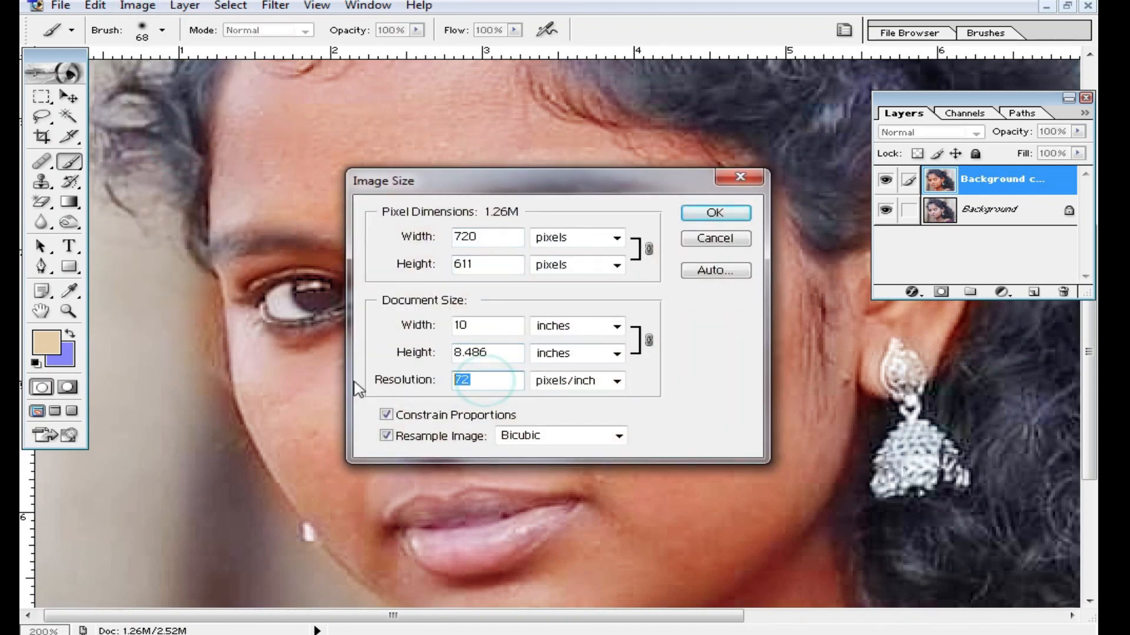
text(300)
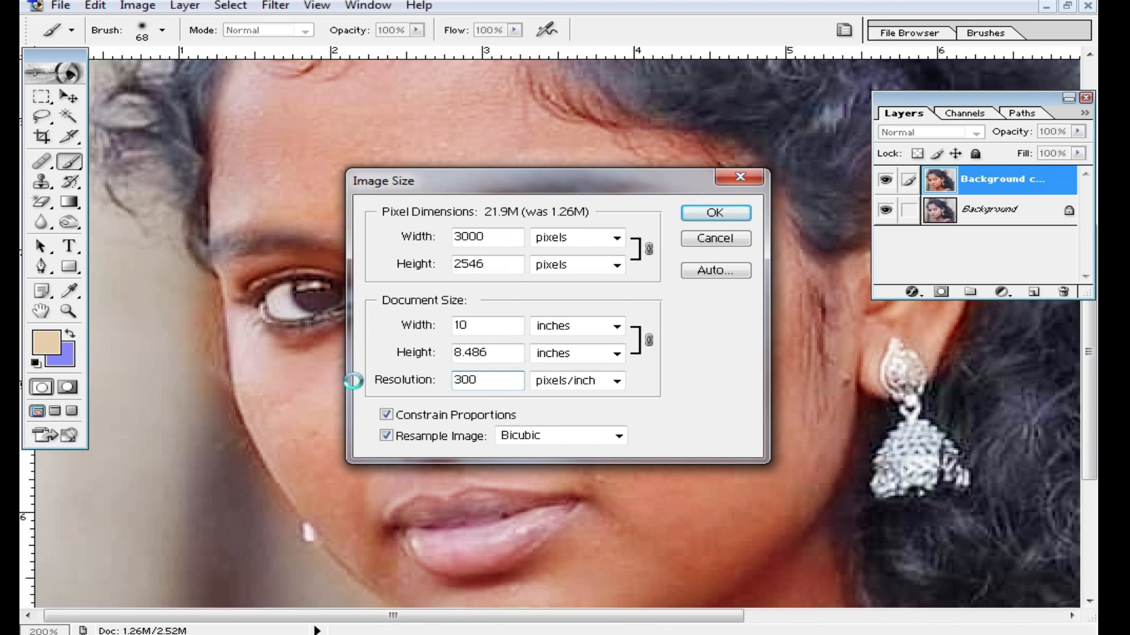
key(Return)
Duplicate the toned Background copy layer.
alt+click(355, 381)
alt+click(355, 382)
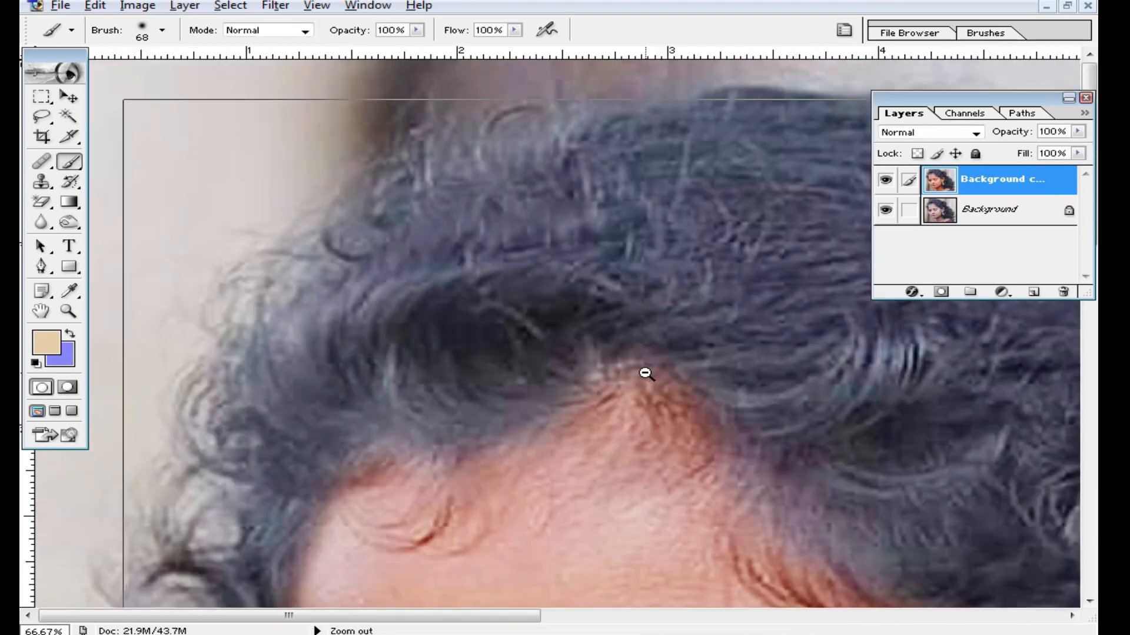
alt+click(646, 373)
alt+click(550, 488)
drag(549, 488, 587, 262)
ctrl+click(469, 318)
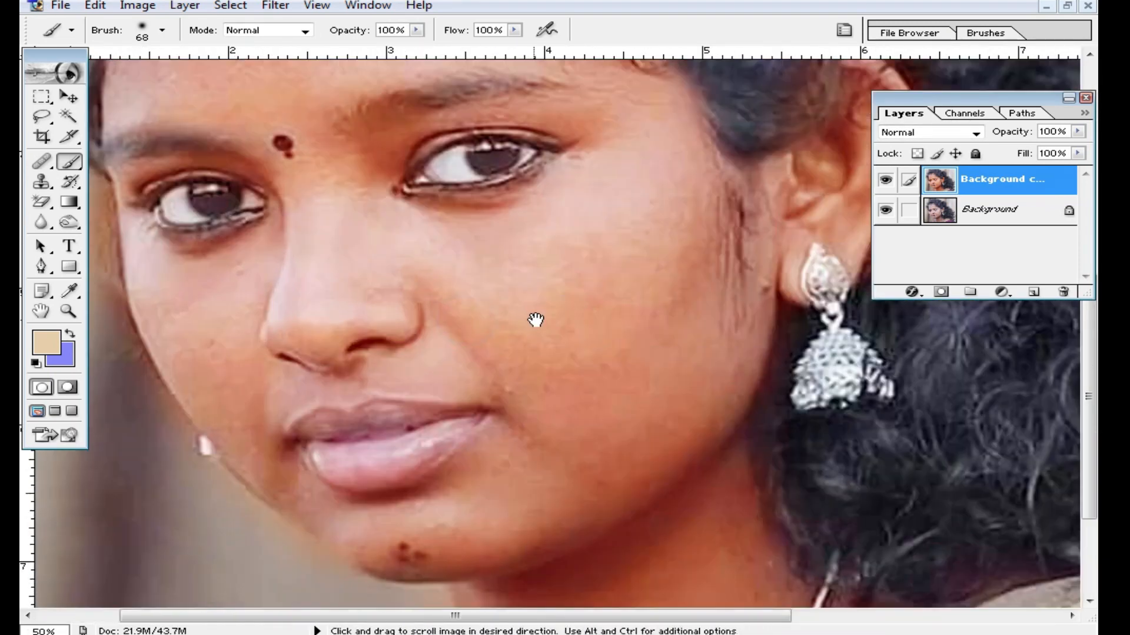
drag(536, 320, 587, 335)
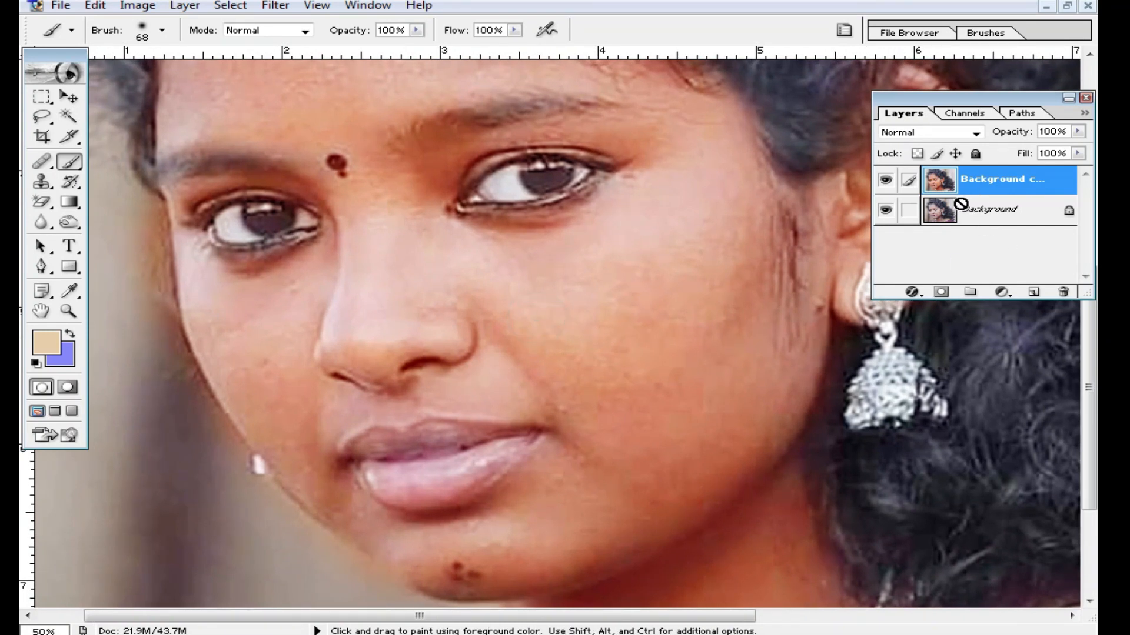
key(ctrl+j)
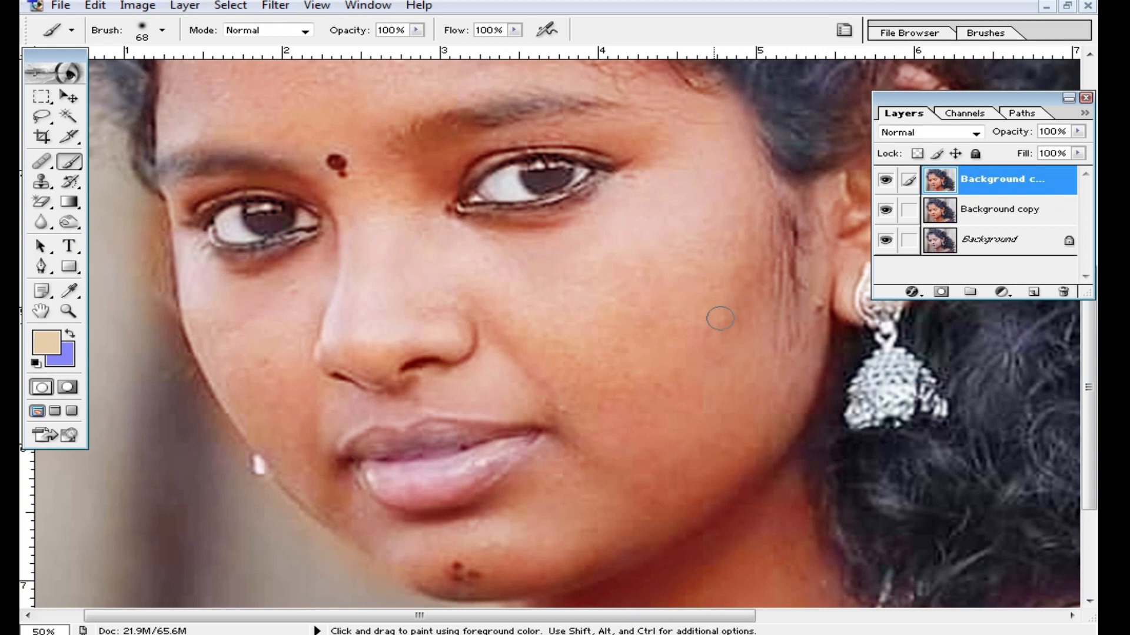
Invert the colors of the top duplicate layer and set its blend mode to Vivid Light.
click(276, 7)
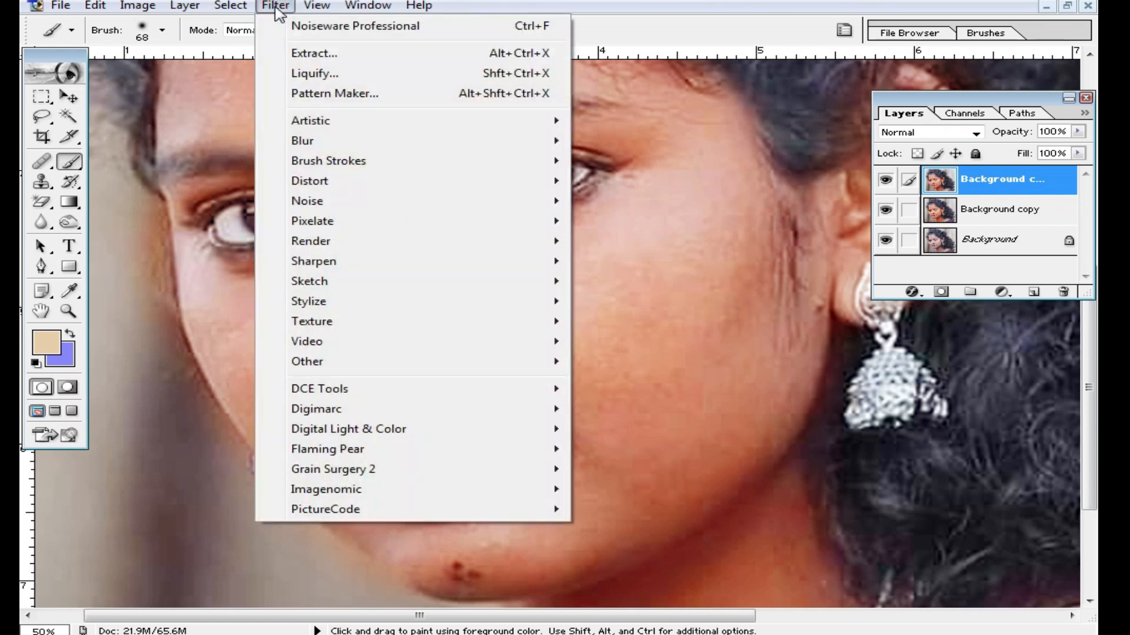
click(728, 200)
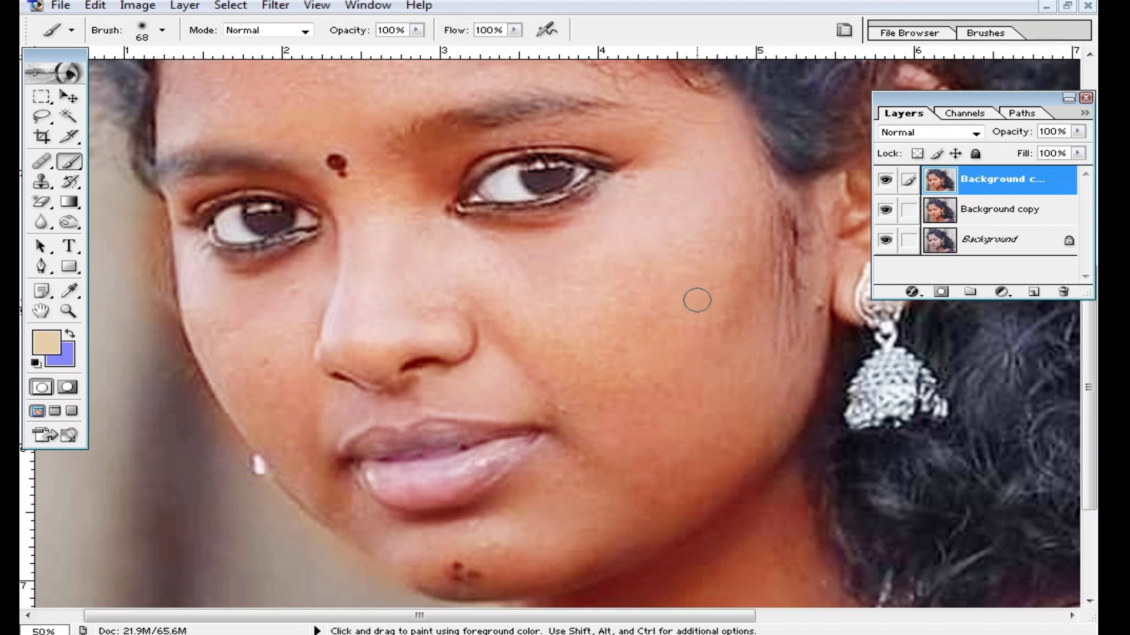
key(ctrl+i)
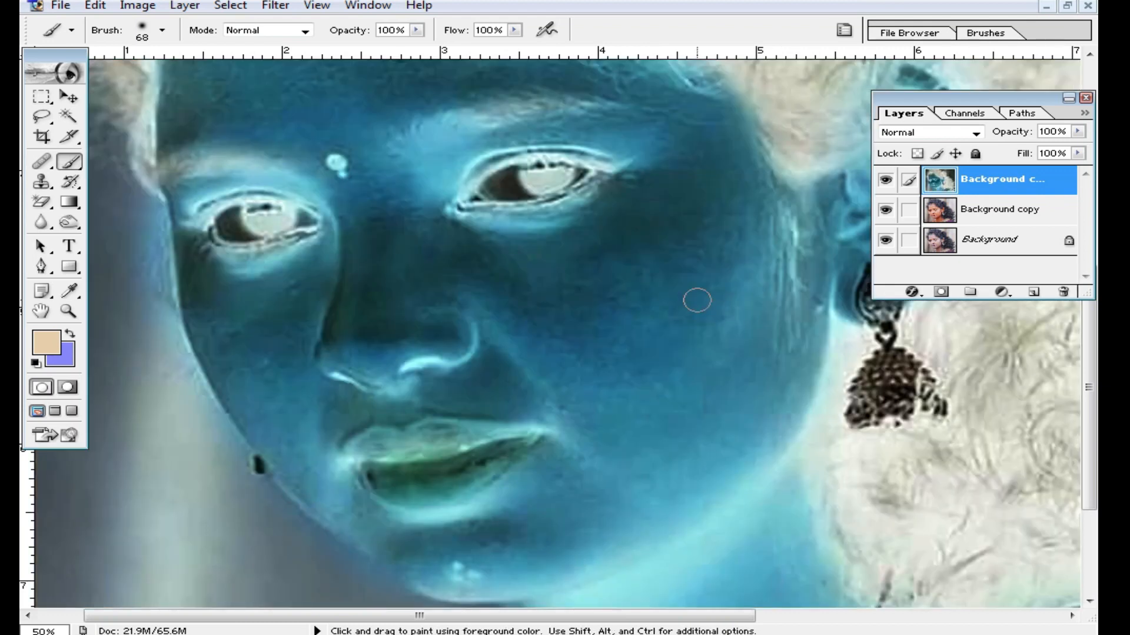
click(974, 134)
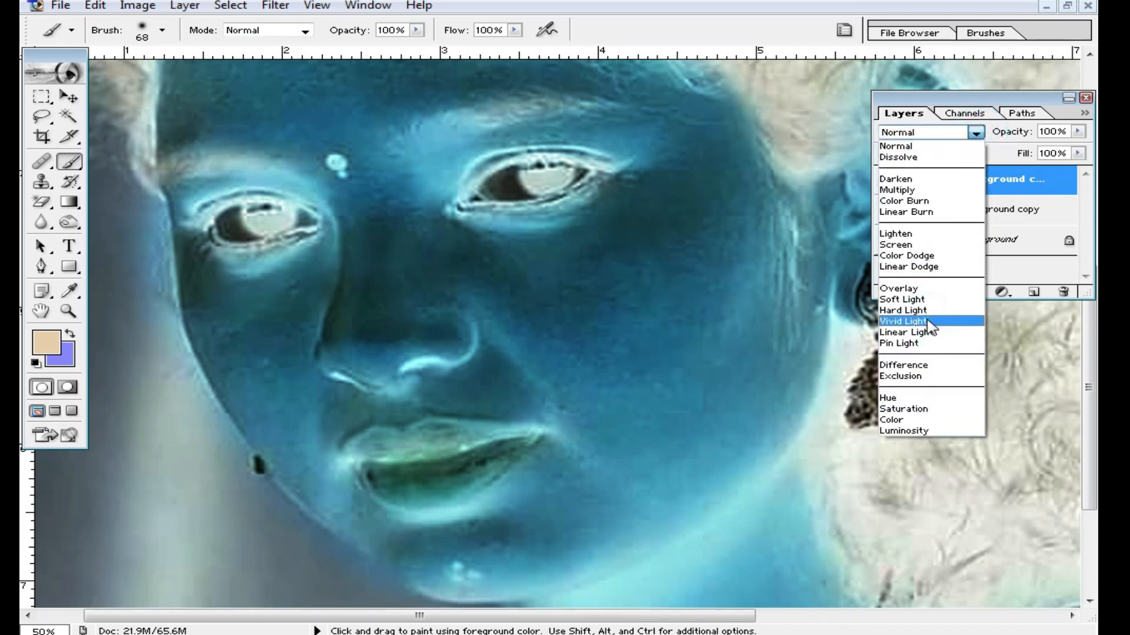
click(903, 322)
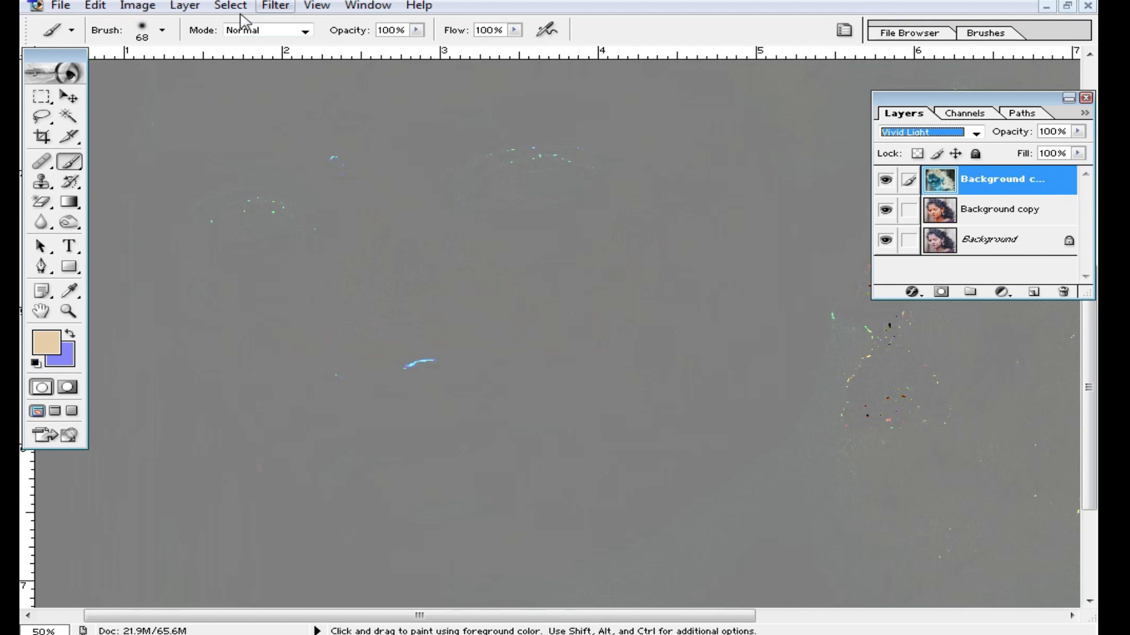
Apply a High Pass filter with a 9.5 pixel radius to the inverted Vivid Light layer.
click(272, 11)
mouse_move(396, 364)
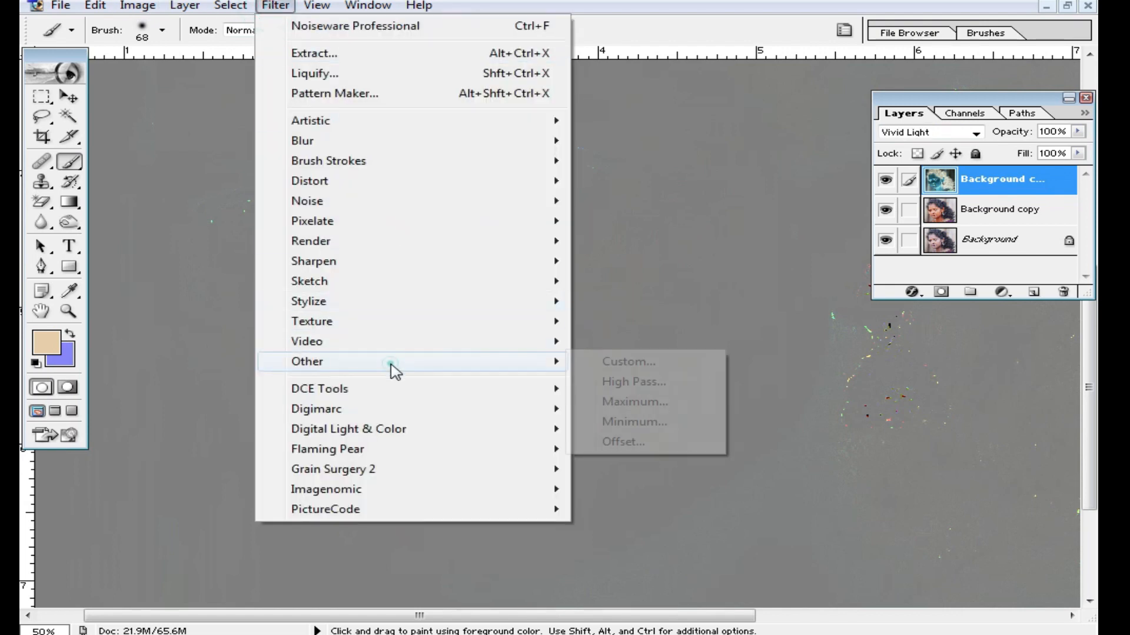
click(677, 384)
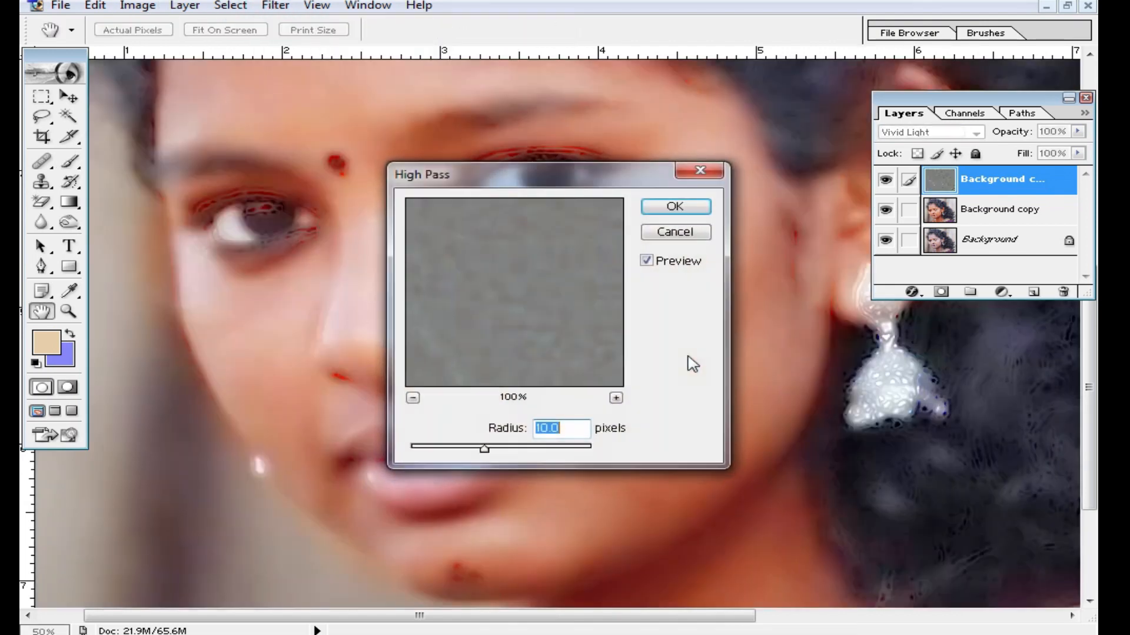
drag(545, 189, 807, 257)
mouse_move(746, 518)
mouse_down()
mouse_move(718, 512)
mouse_move(743, 518)
mouse_up()
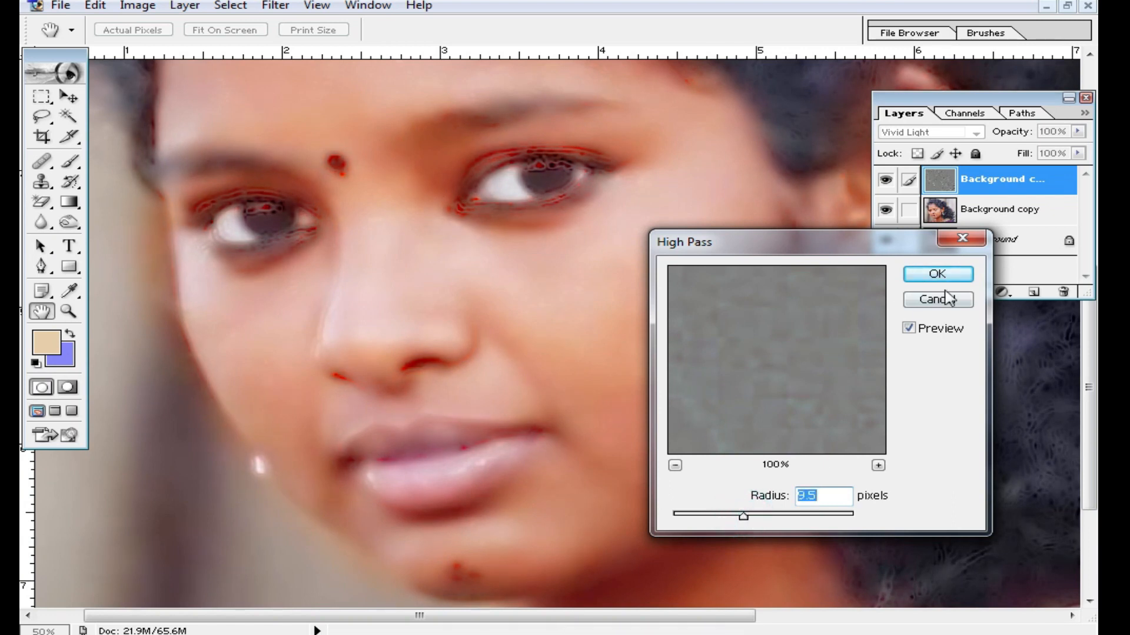
click(936, 274)
key(b)
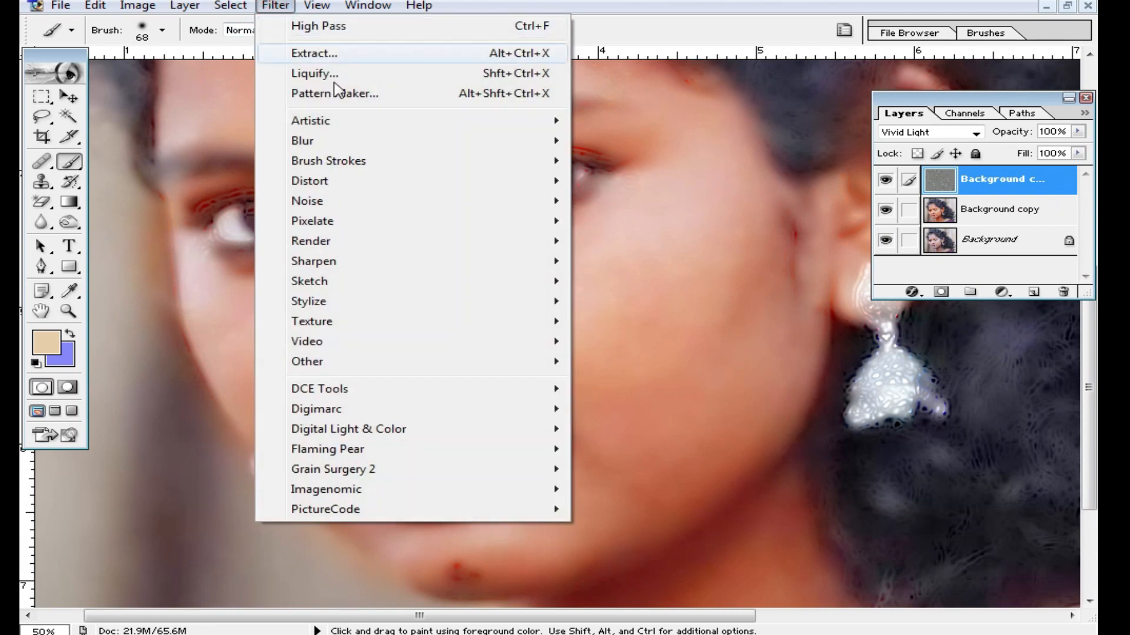
Apply a Gaussian Blur with a 2.2 pixel radius to the high-pass layer.
mouse_move(398, 143)
click(675, 185)
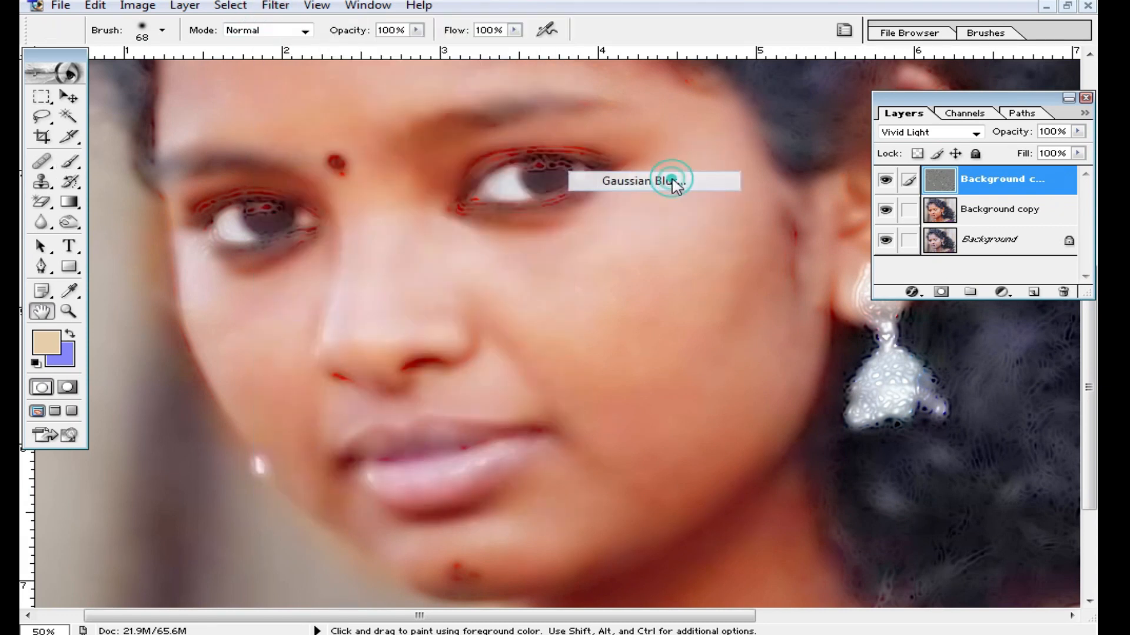
drag(549, 185, 759, 202)
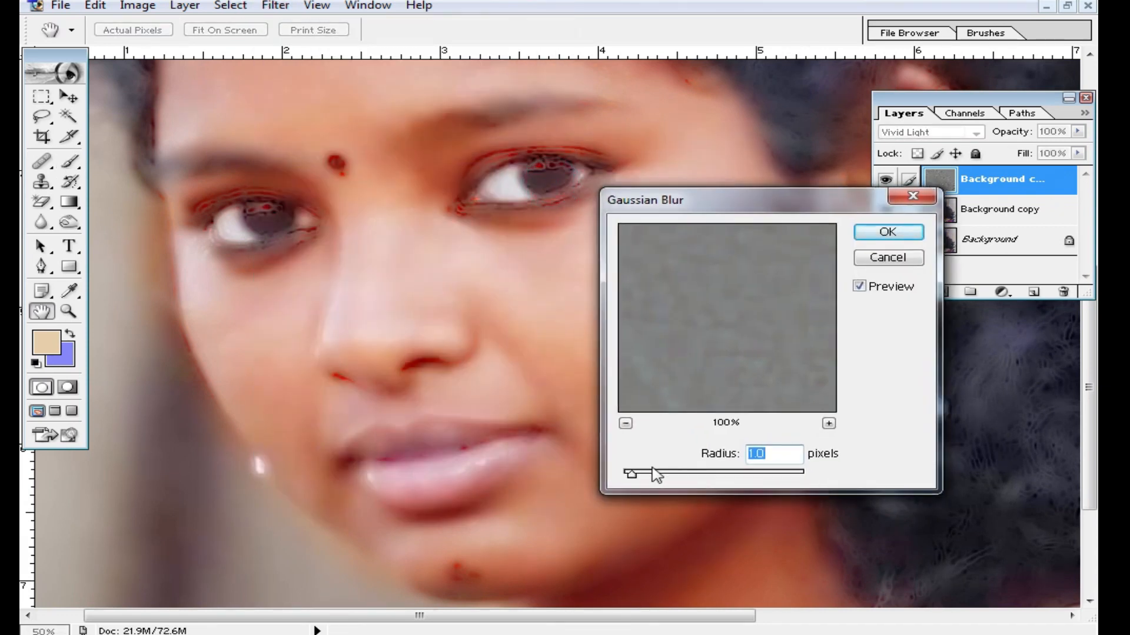
mouse_move(632, 474)
mouse_down()
mouse_move(678, 474)
mouse_move(635, 477)
mouse_move(647, 479)
mouse_up()
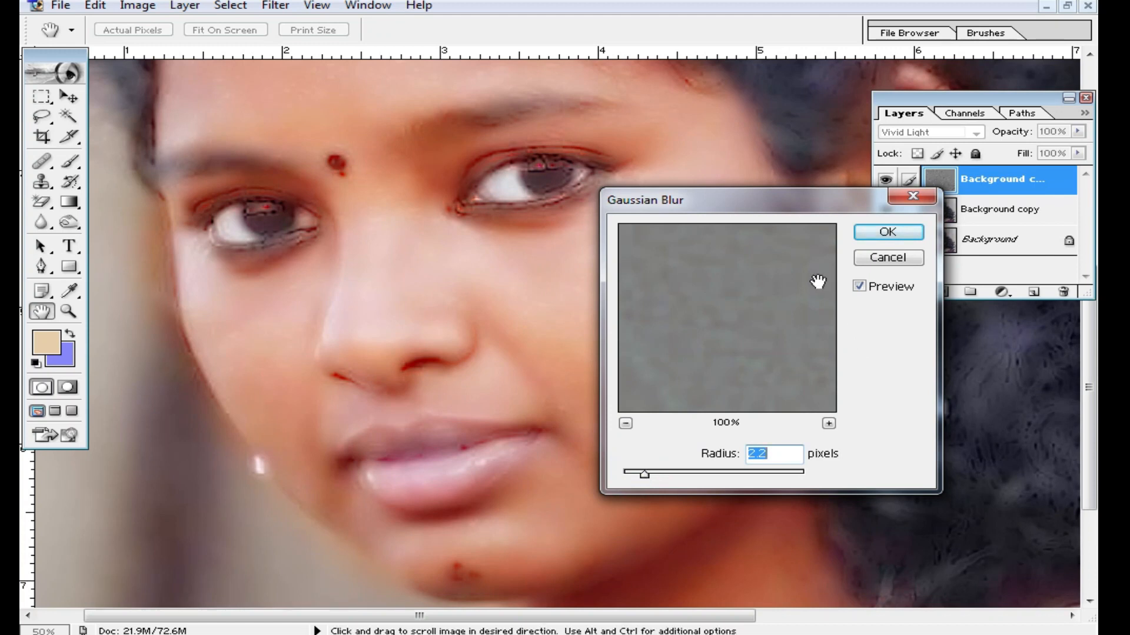
click(888, 231)
key(b)
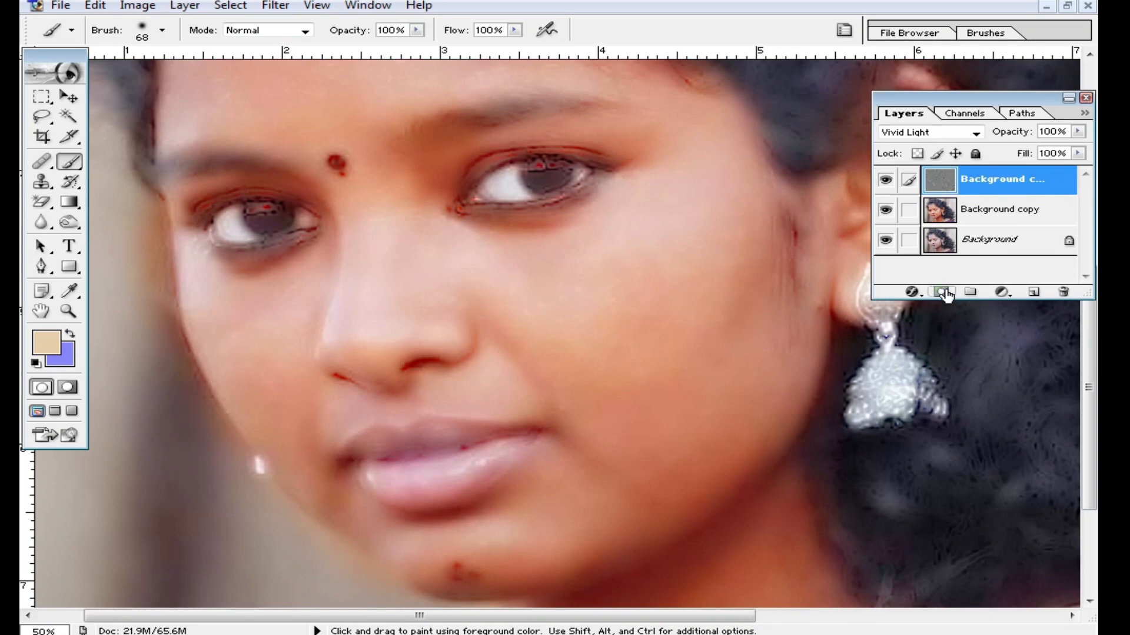
Add a layer mask to the smoothing layer, invert it to black, and enlarge the brush to 141 px.
click(944, 292)
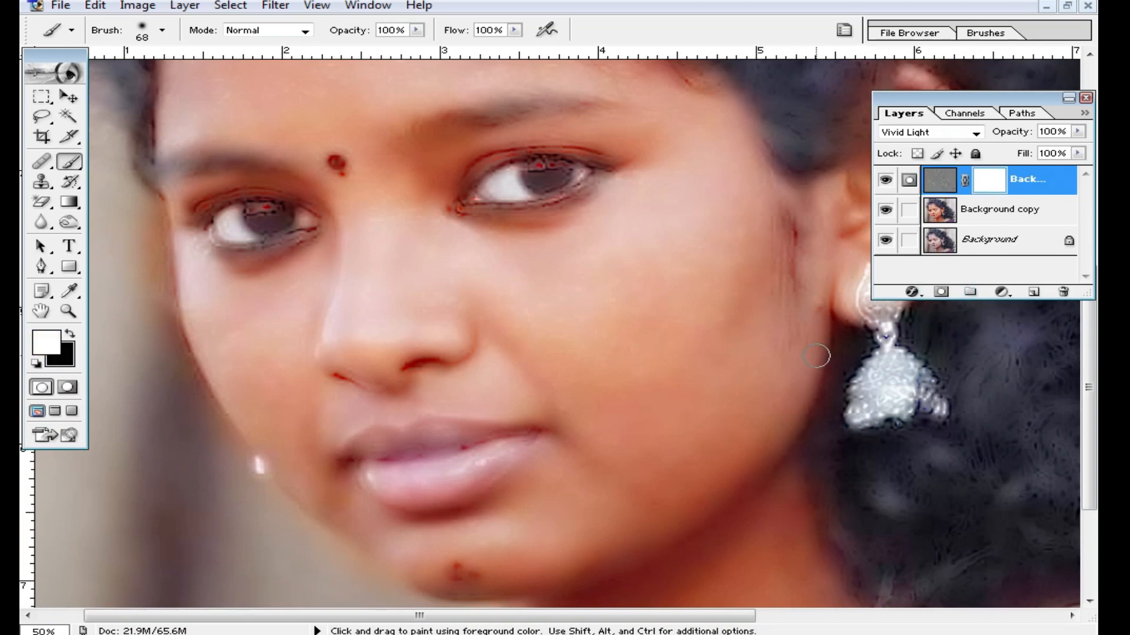
key(ctrl+i)
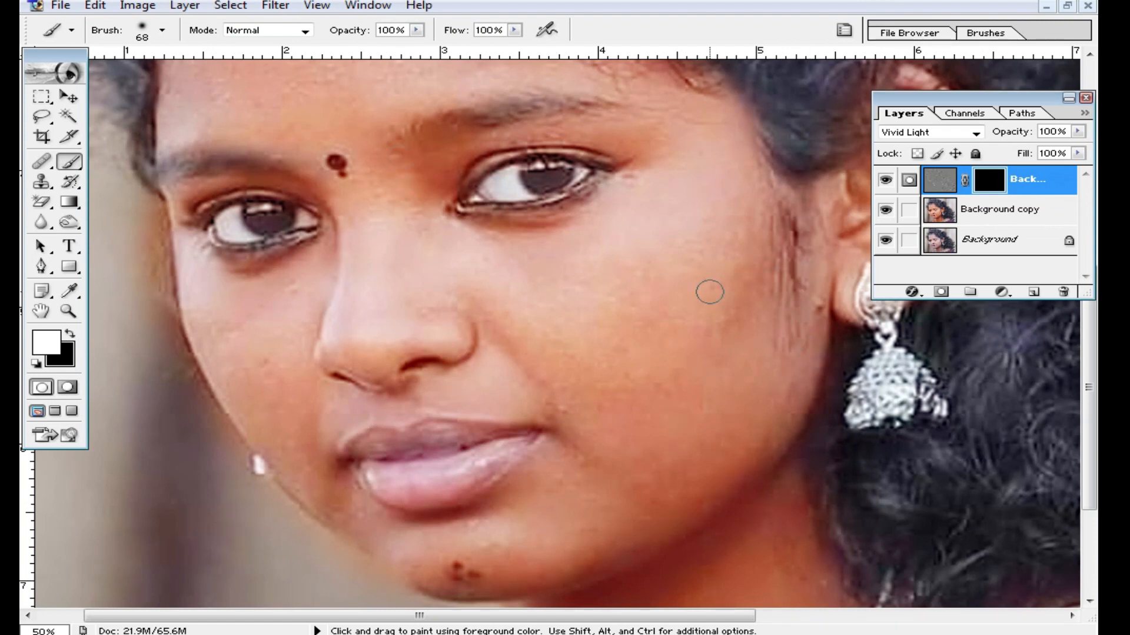
right_click(645, 318)
drag(782, 350, 797, 349)
key(Return)
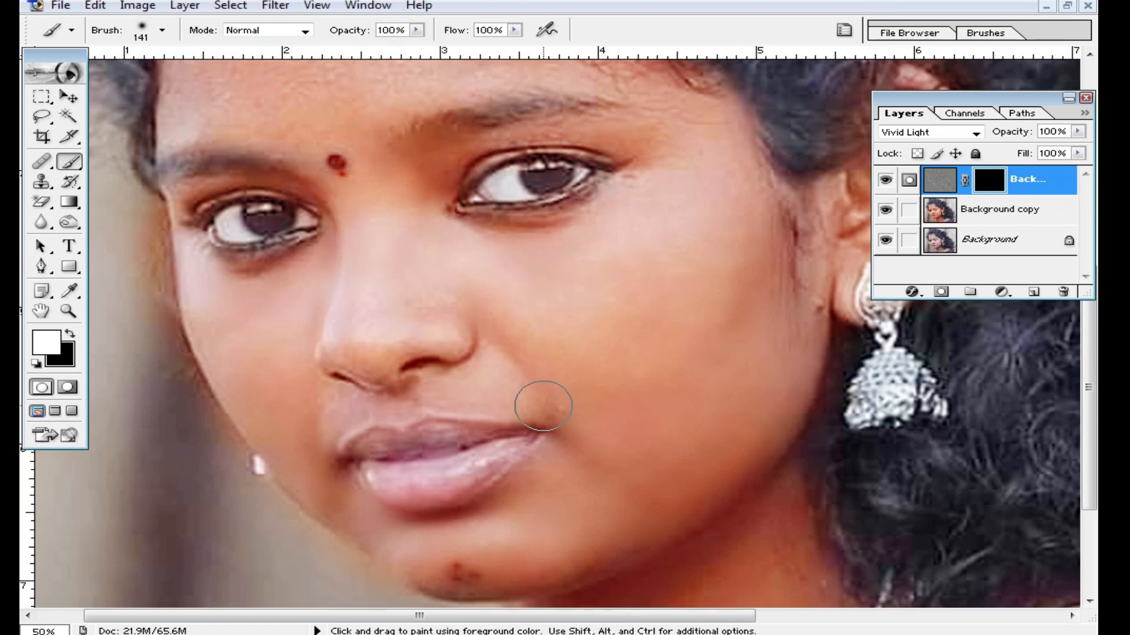
Paint the mask white over the nose, cheeks and lower face to smooth the skin.
mouse_move(454, 386)
mouse_down()
mouse_move(301, 428)
mouse_move(314, 316)
mouse_move(348, 359)
mouse_move(453, 322)
mouse_move(408, 330)
mouse_up()
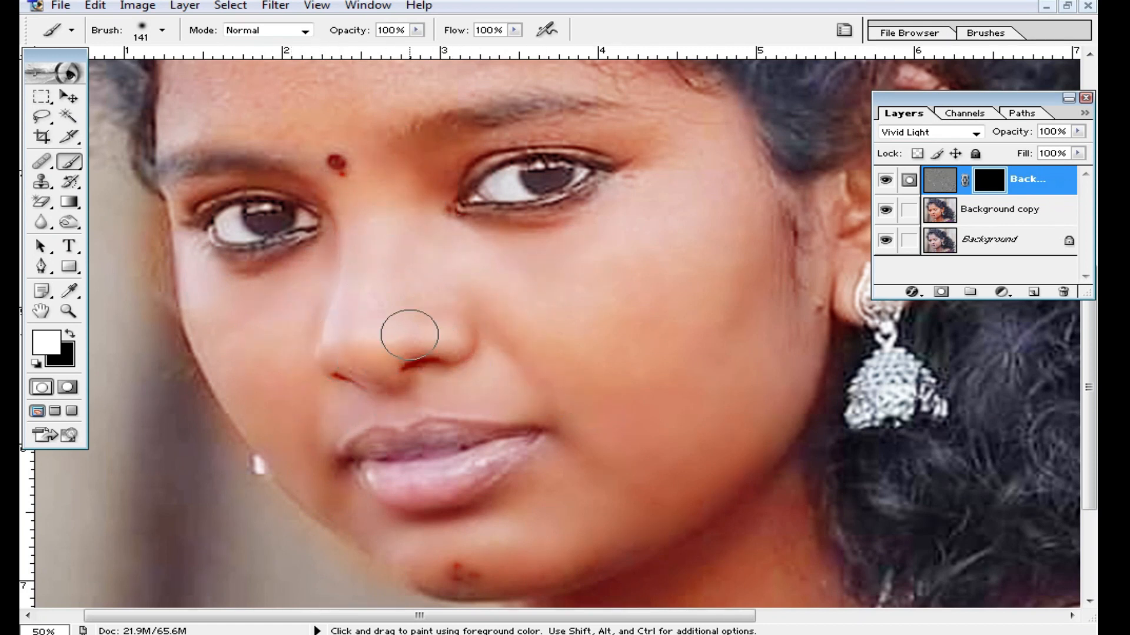
ctrl+click(643, 270)
mouse_move(613, 298)
mouse_down()
mouse_move(612, 282)
mouse_move(573, 329)
mouse_move(576, 275)
mouse_up()
mouse_move(524, 374)
mouse_down()
mouse_move(698, 422)
mouse_move(889, 410)
mouse_move(704, 434)
mouse_move(724, 205)
mouse_move(684, 449)
mouse_up()
drag(257, 456, 447, 419)
Adjust the brush size and paint the smoothing mask over the remaining skin around the eyes and cheeks.
right_click(556, 371)
click(644, 409)
mouse_move(538, 254)
mouse_down()
mouse_move(363, 253)
mouse_move(291, 292)
mouse_move(445, 242)
mouse_move(617, 369)
mouse_up()
mouse_move(675, 300)
mouse_down()
mouse_move(596, 275)
mouse_move(337, 308)
mouse_move(280, 374)
mouse_up()
Set the brush to 100 px and paint the mask white over the forehead up to the hairline.
alt+click(403, 280)
drag(502, 325, 628, 318)
right_click(608, 370)
drag(708, 410, 731, 408)
key(Return)
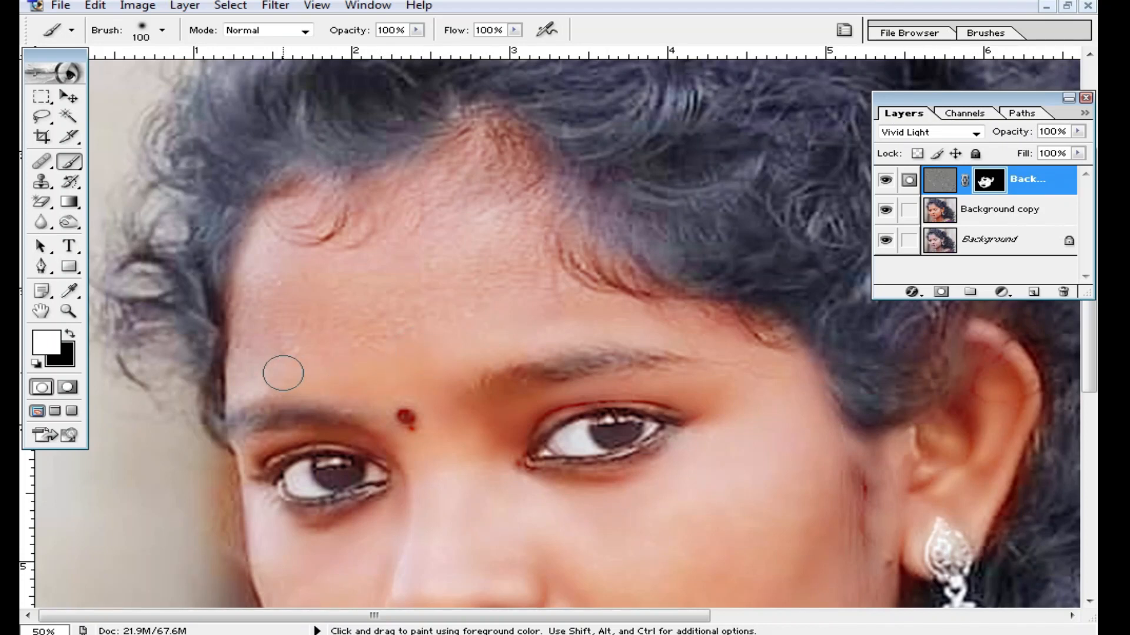
drag(380, 293, 312, 263)
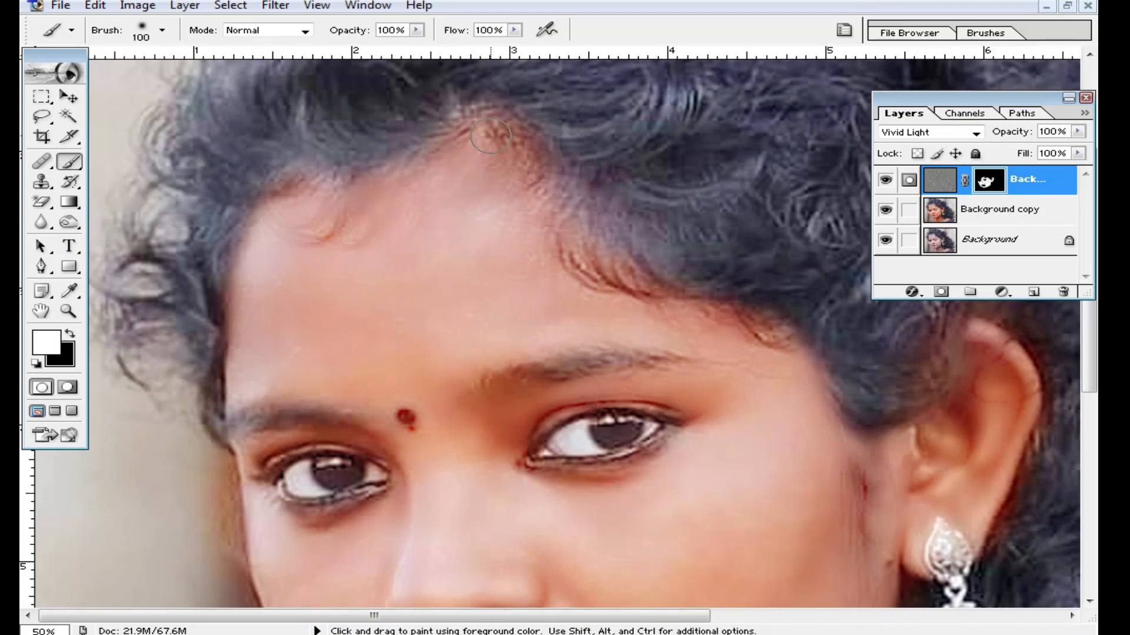
Enlarge the brush to 165 px and paint the smoothing mask white over the jaw, chin, neck and shoulder.
scroll(343, 250, down, 3)
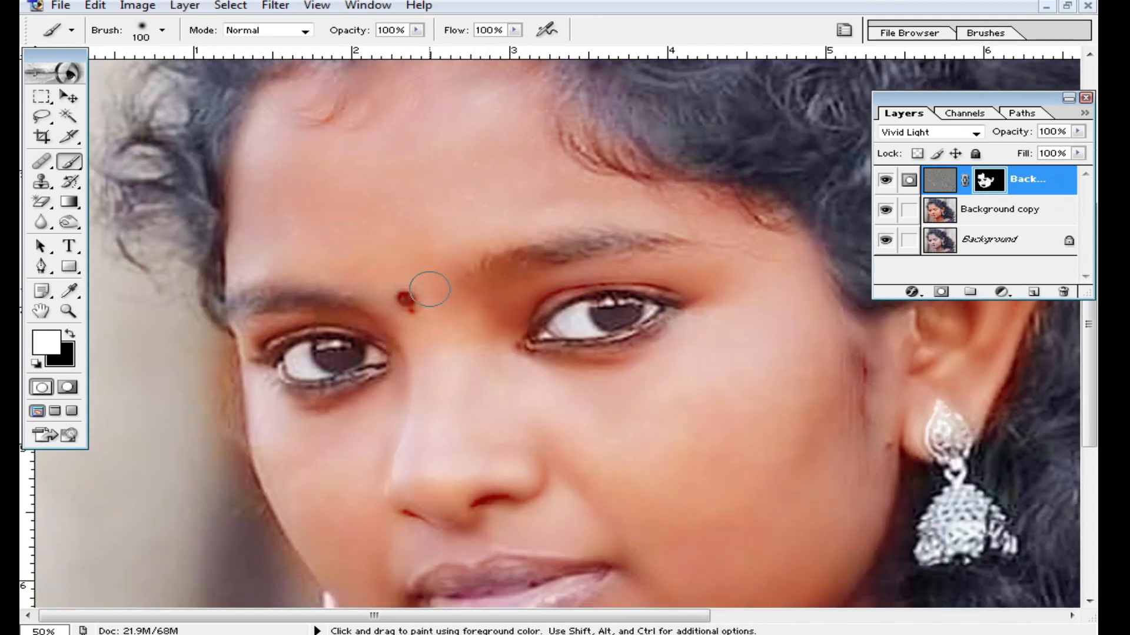
scroll(429, 289, down, 8)
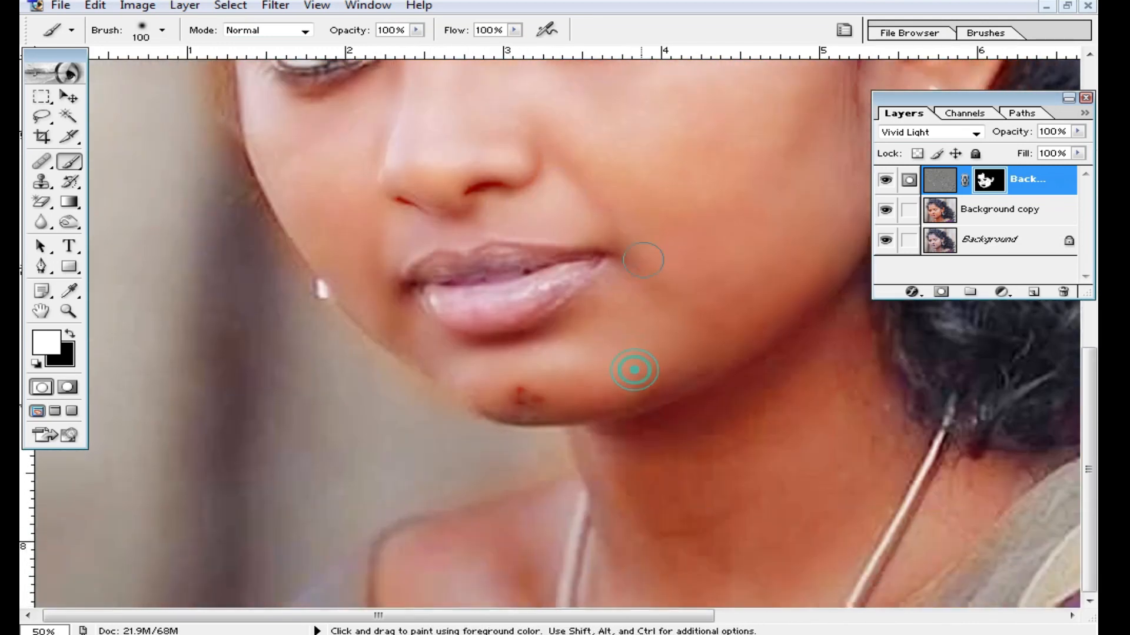
drag(679, 400, 616, 187)
right_click(783, 339)
click(945, 371)
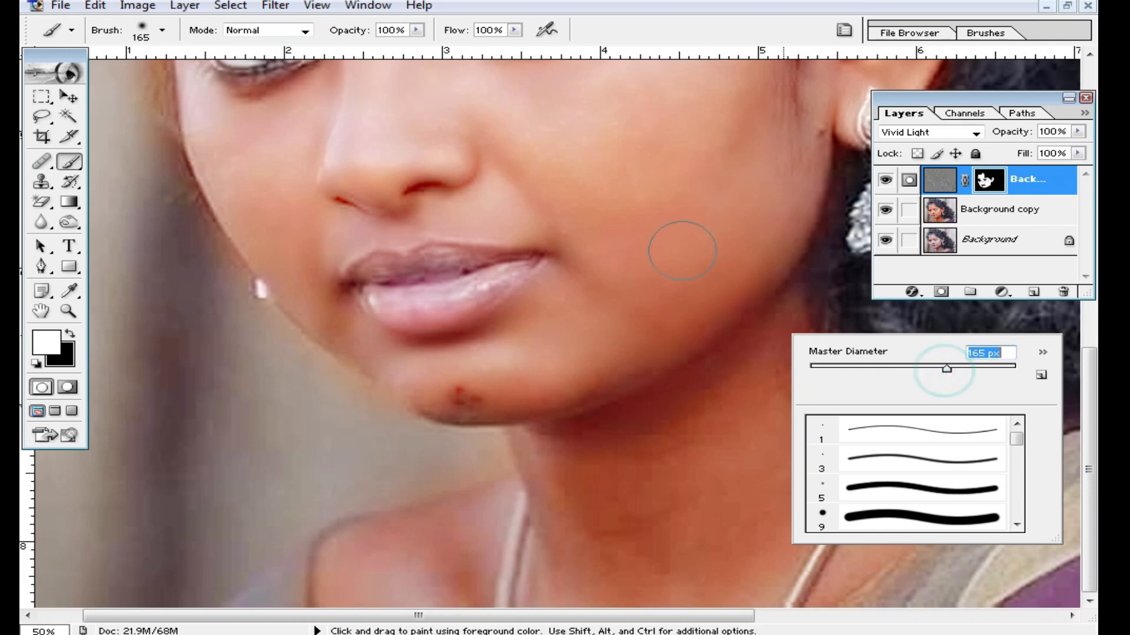
key(Return)
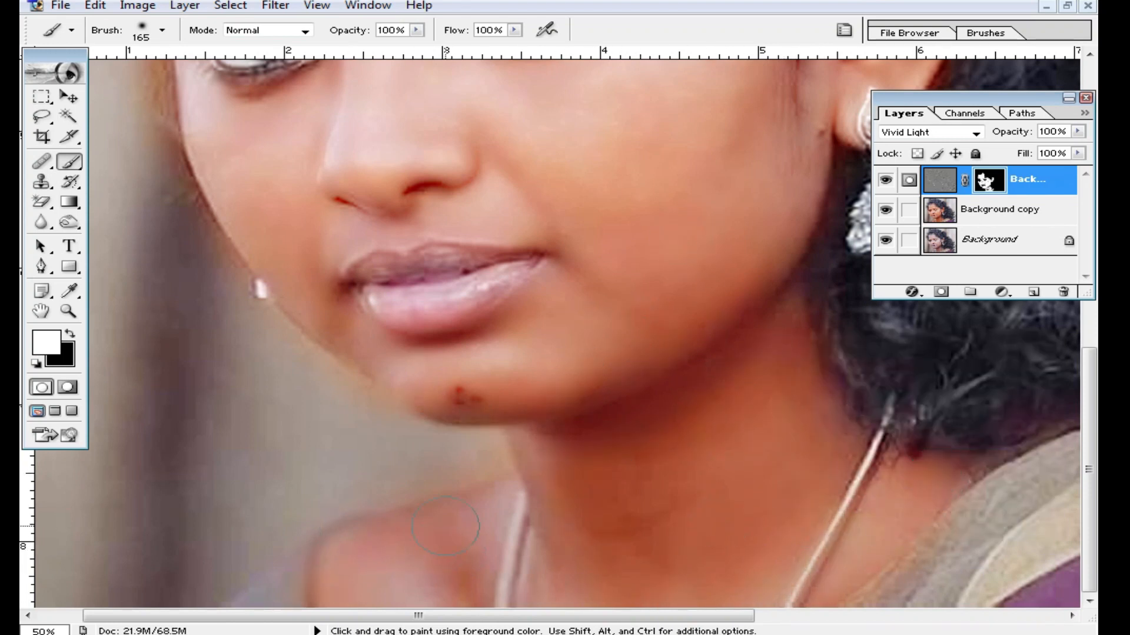
drag(588, 270, 600, 412)
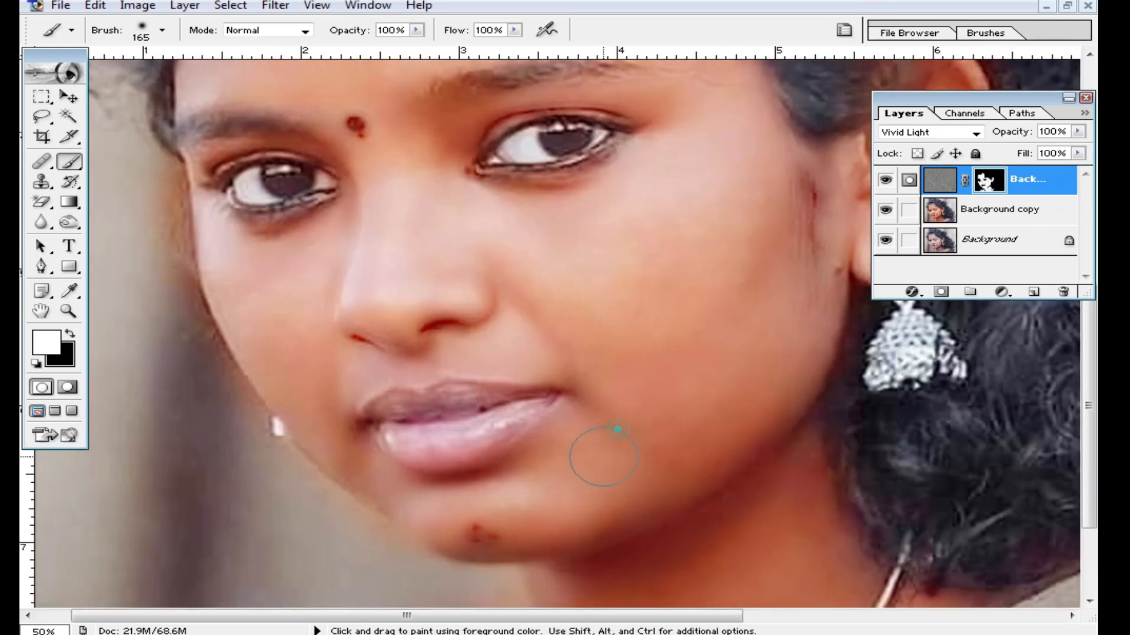
drag(604, 292, 613, 368)
alt+click(613, 310)
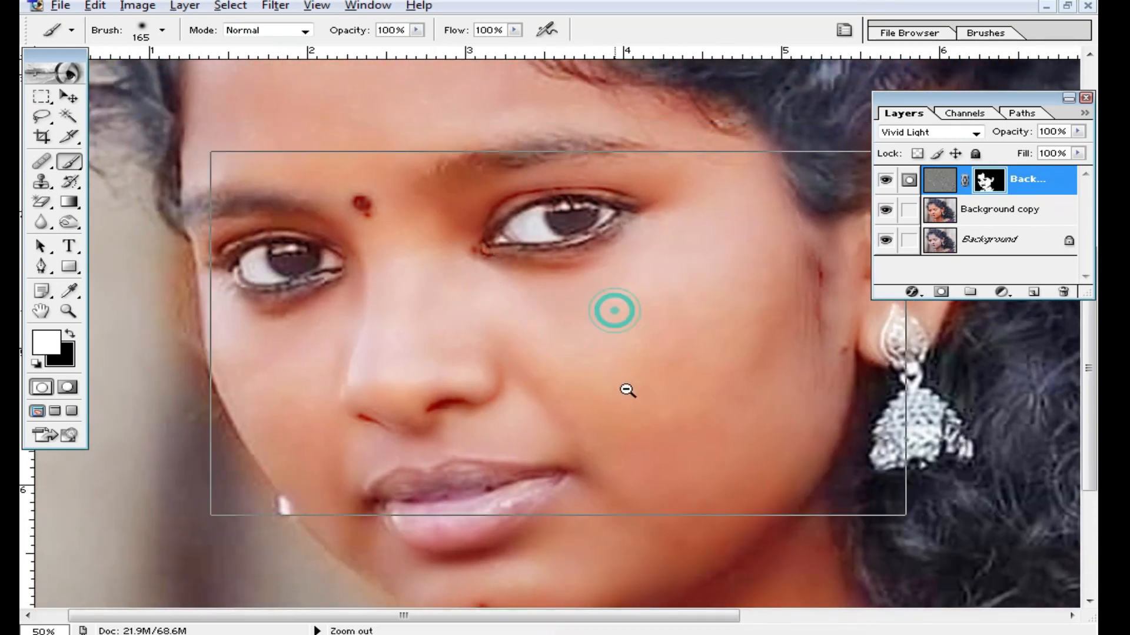
ctrl+click(377, 324)
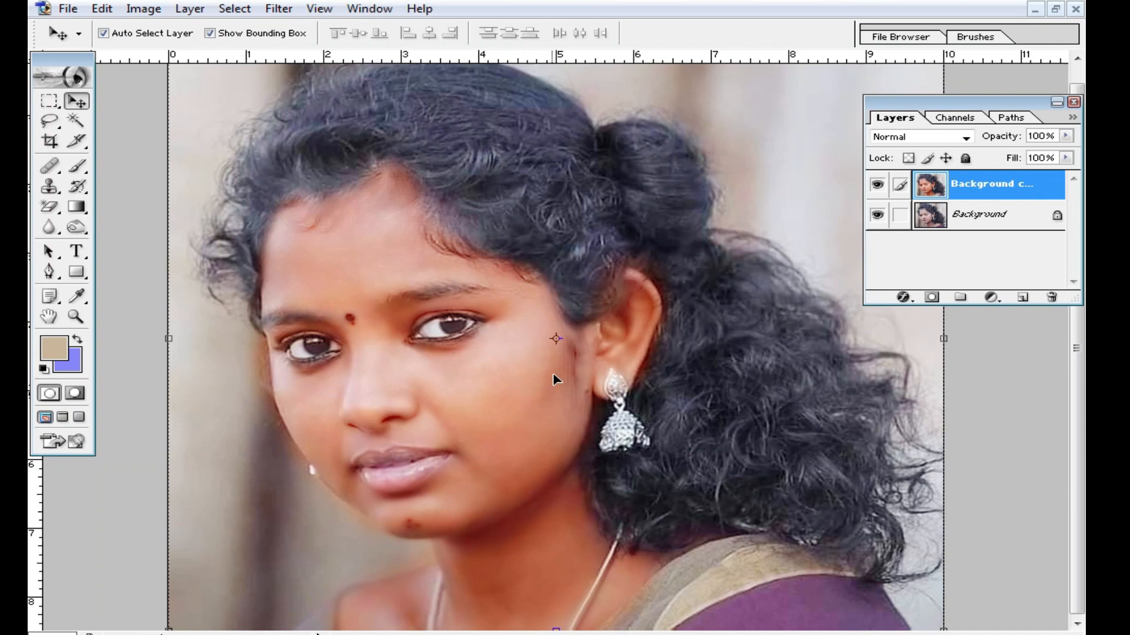
Apply the Noiseware Professional filter with the Default settings to the retouched layer and compare the result with the original.
click(275, 9)
click(371, 496)
click(634, 497)
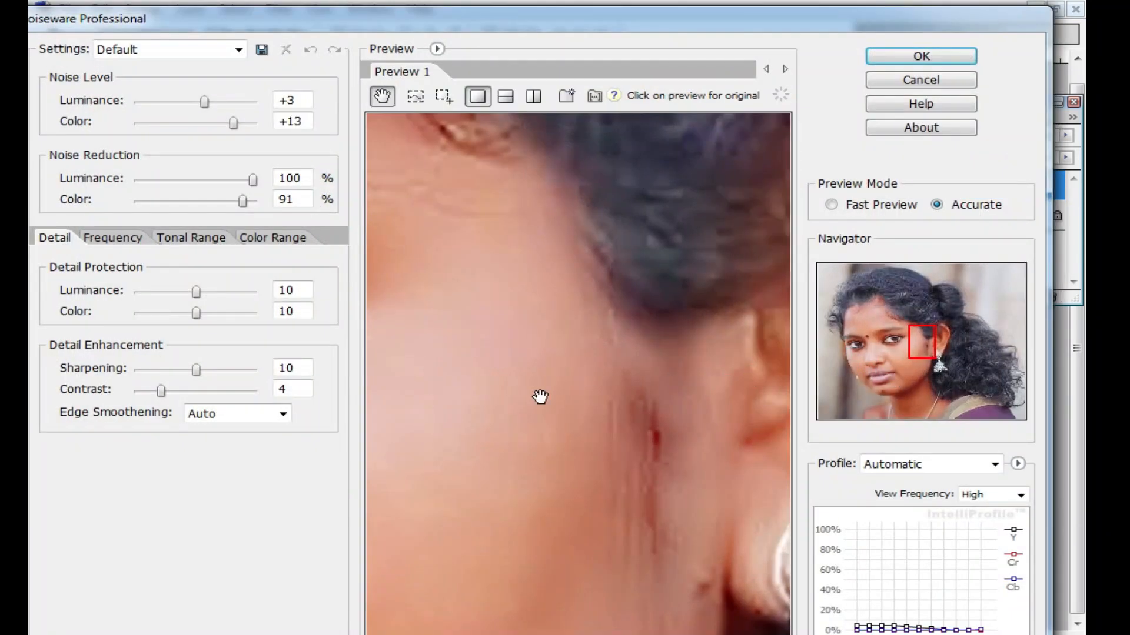
drag(516, 391, 784, 366)
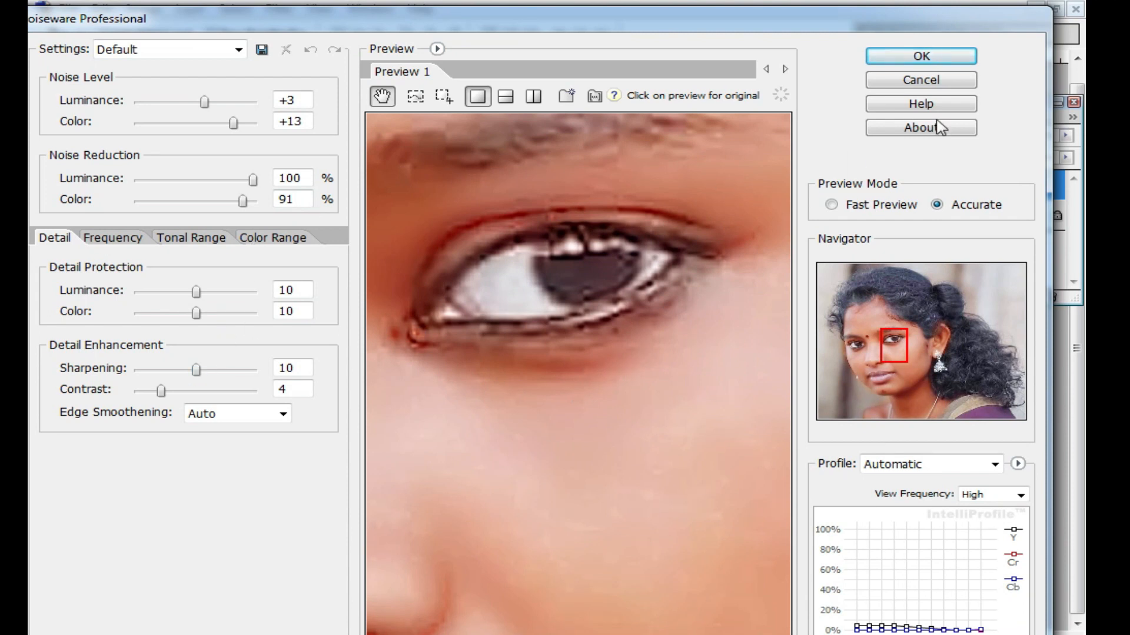
click(935, 56)
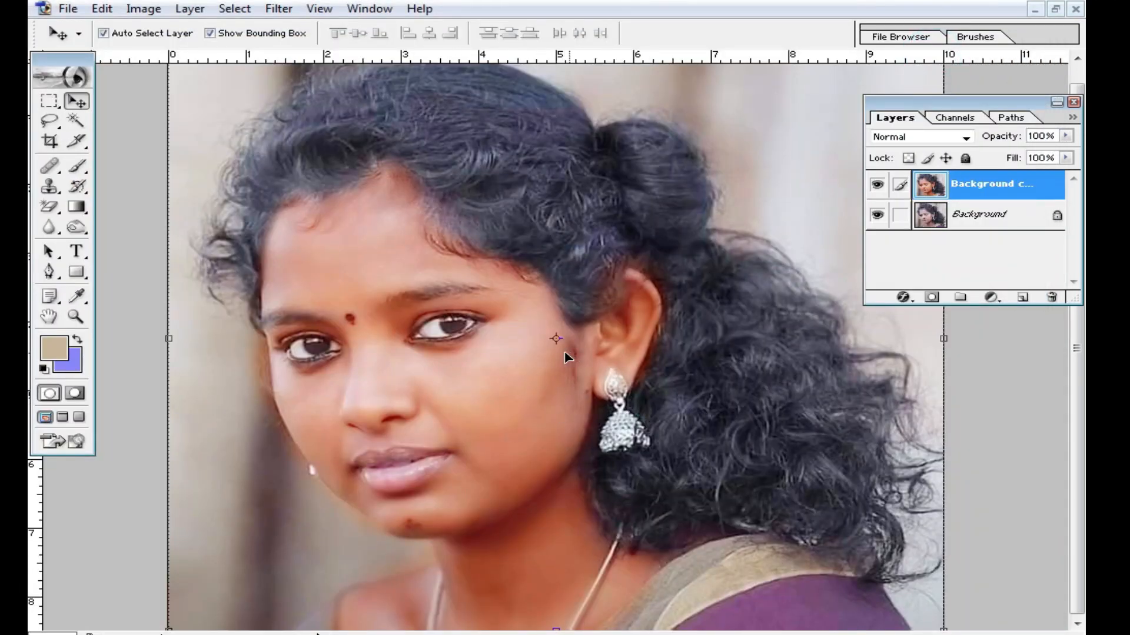
click(876, 187)
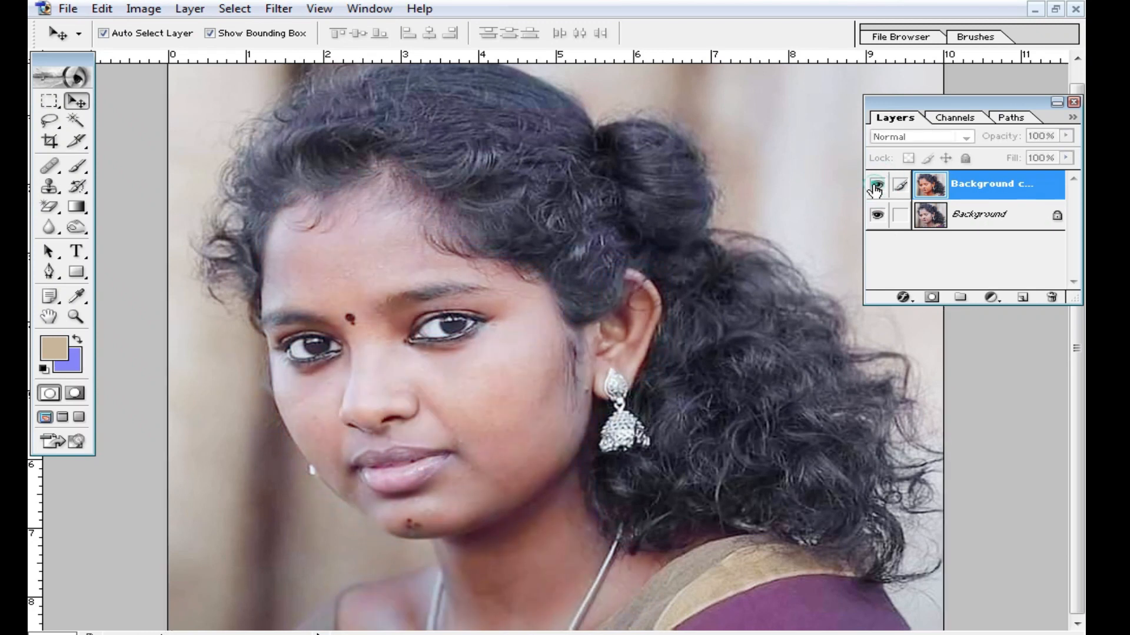
click(876, 186)
click(875, 185)
click(874, 184)
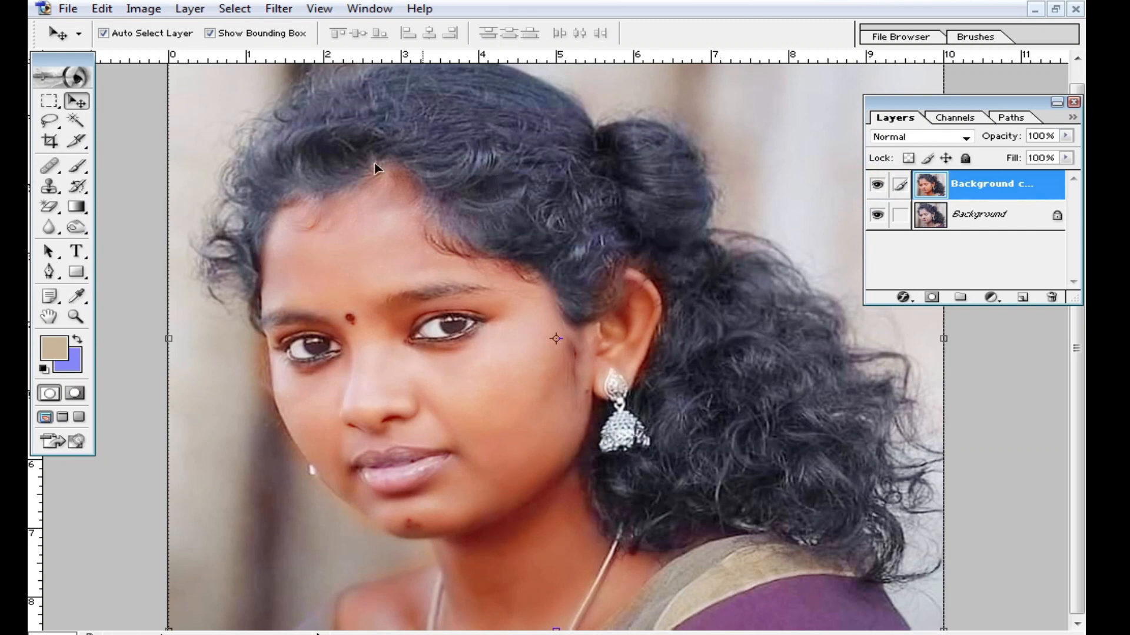
click(144, 10)
mouse_move(194, 56)
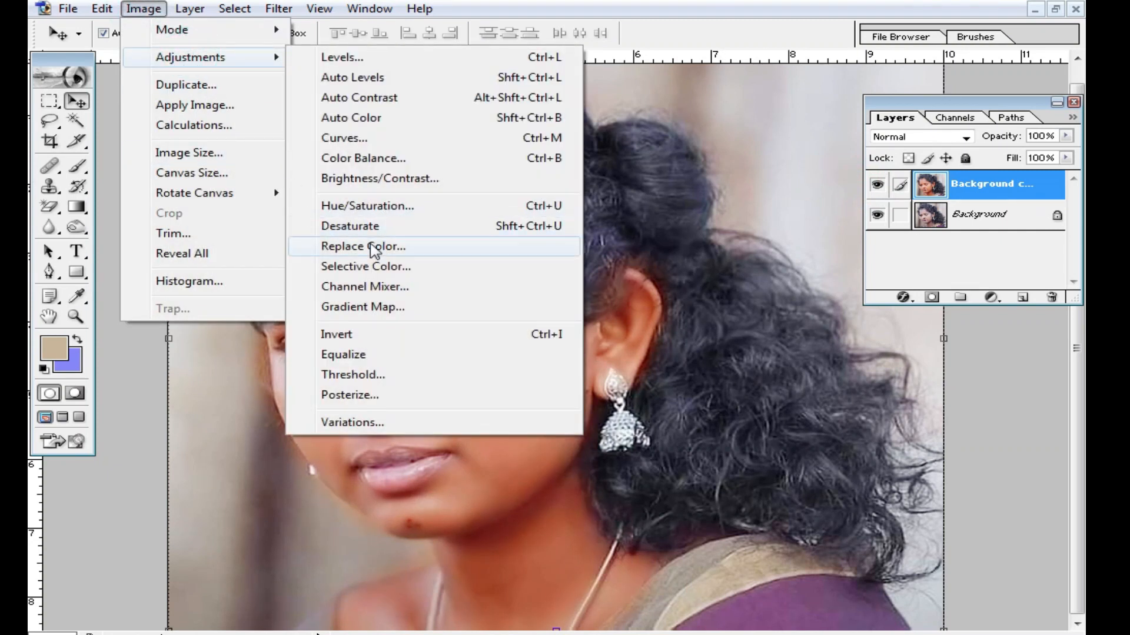
click(365, 267)
click(1024, 240)
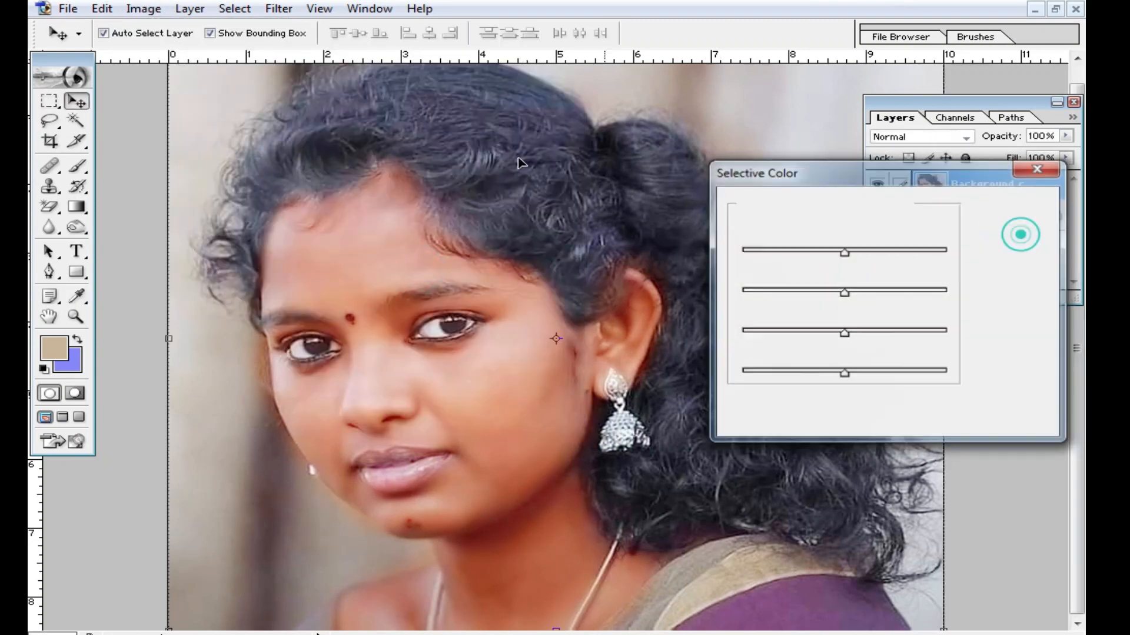
Apply a Selective Color adjustment to the retouched layer, setting Black to +30% for the Blacks.
click(144, 9)
mouse_move(194, 59)
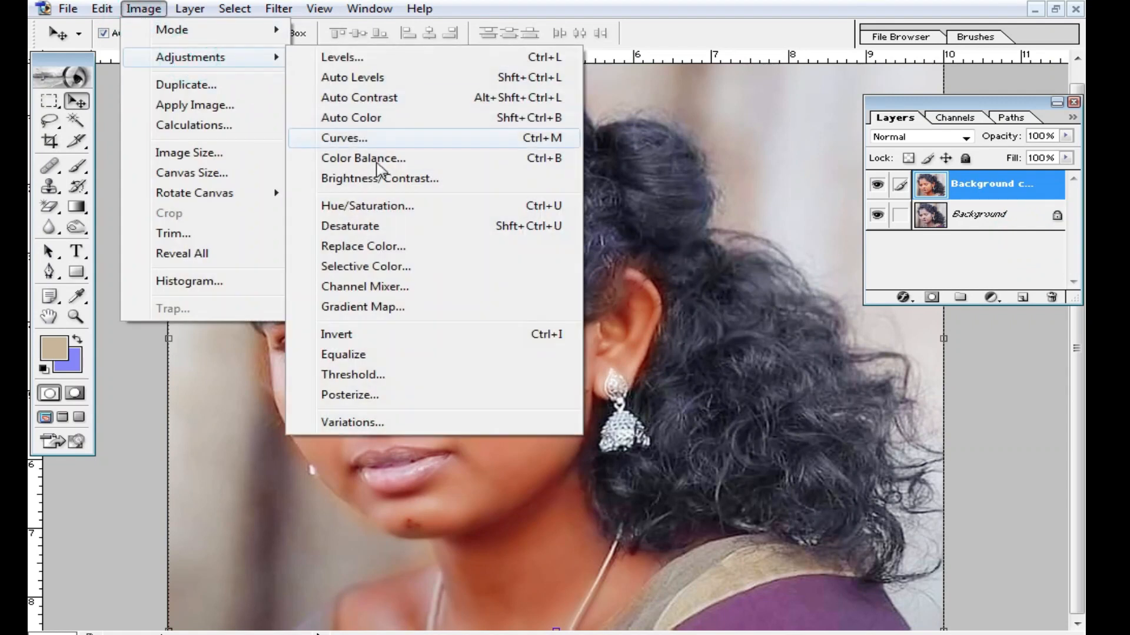
click(411, 269)
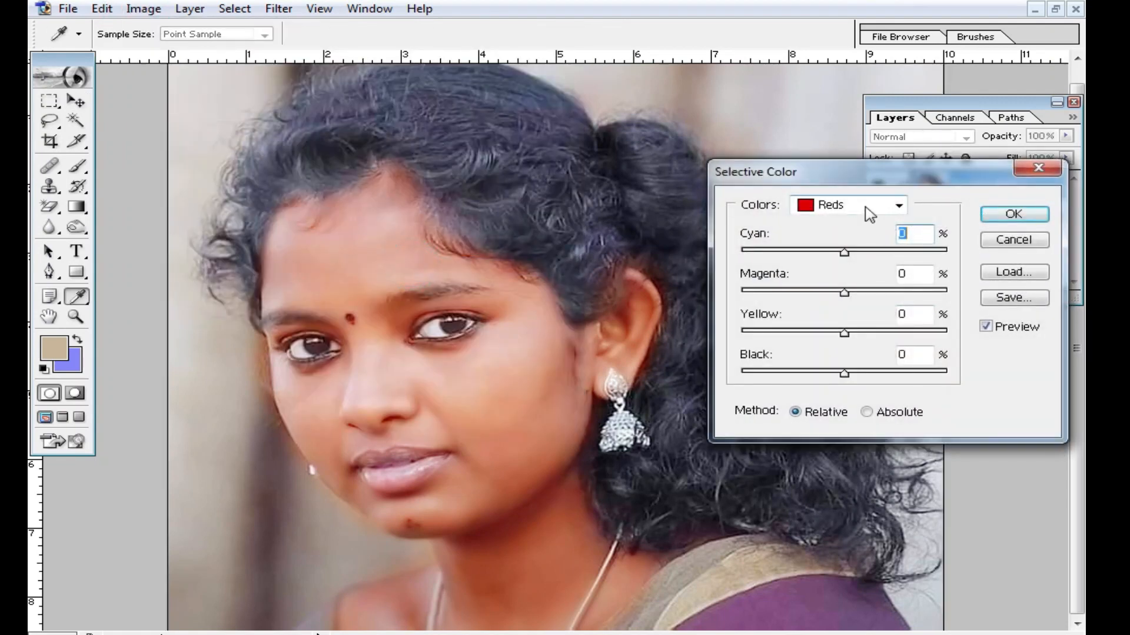
click(865, 208)
click(853, 339)
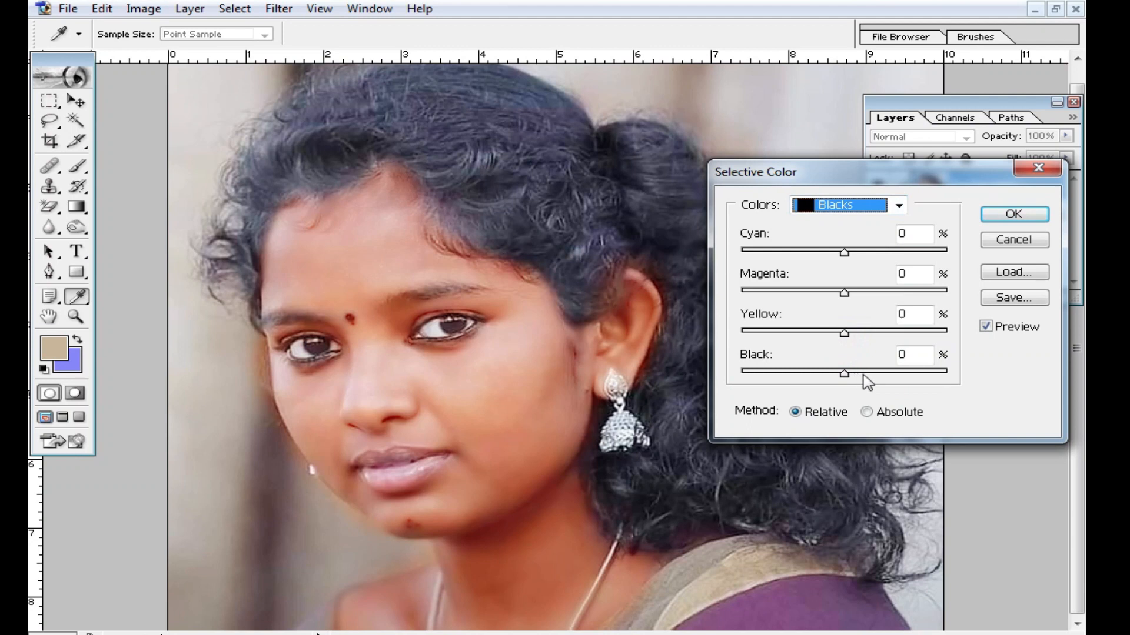
drag(863, 376, 874, 373)
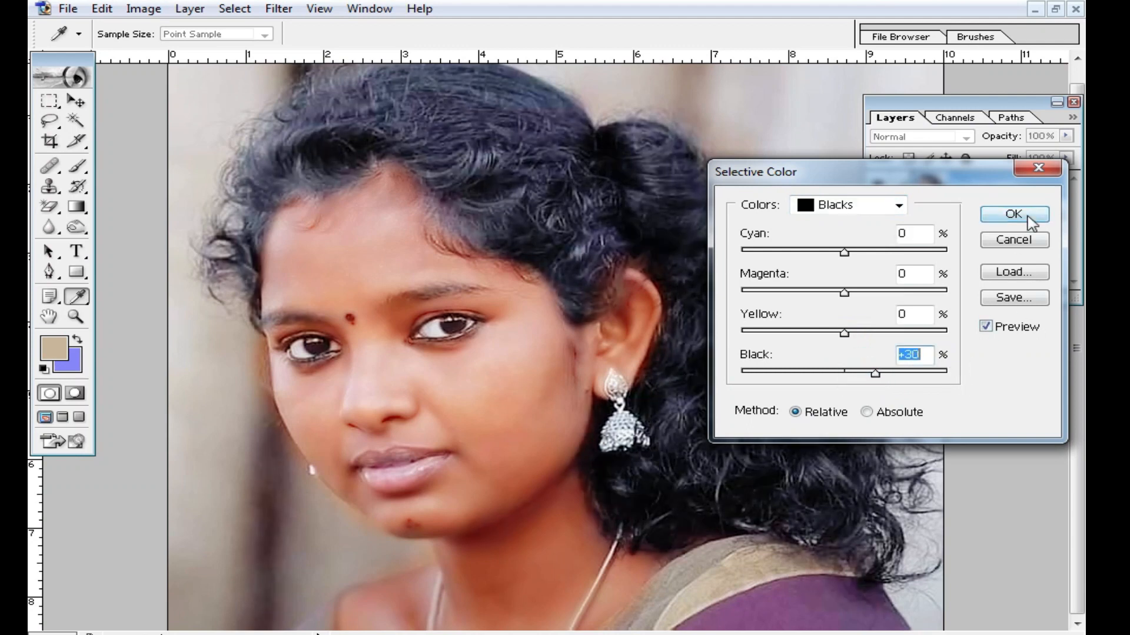
click(1028, 218)
Inspect the whole portrait and then the hair, eyes and facial skin up close.
scroll(648, 413, down, 7)
scroll(636, 339, up, 5)
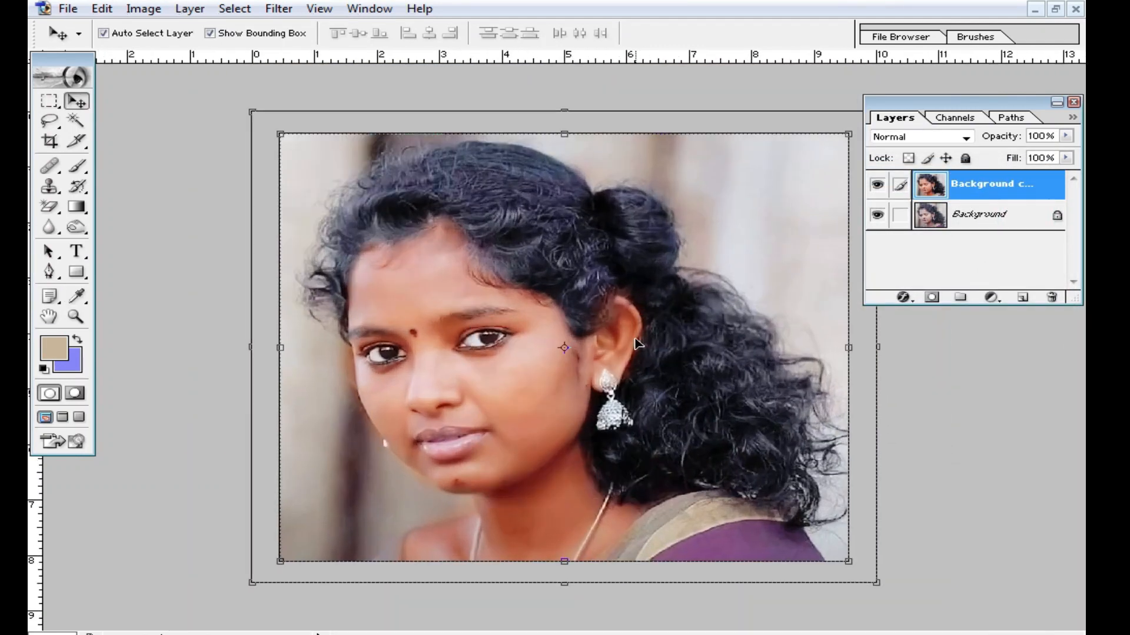
scroll(635, 343, up, 2)
scroll(416, 438, up, 5)
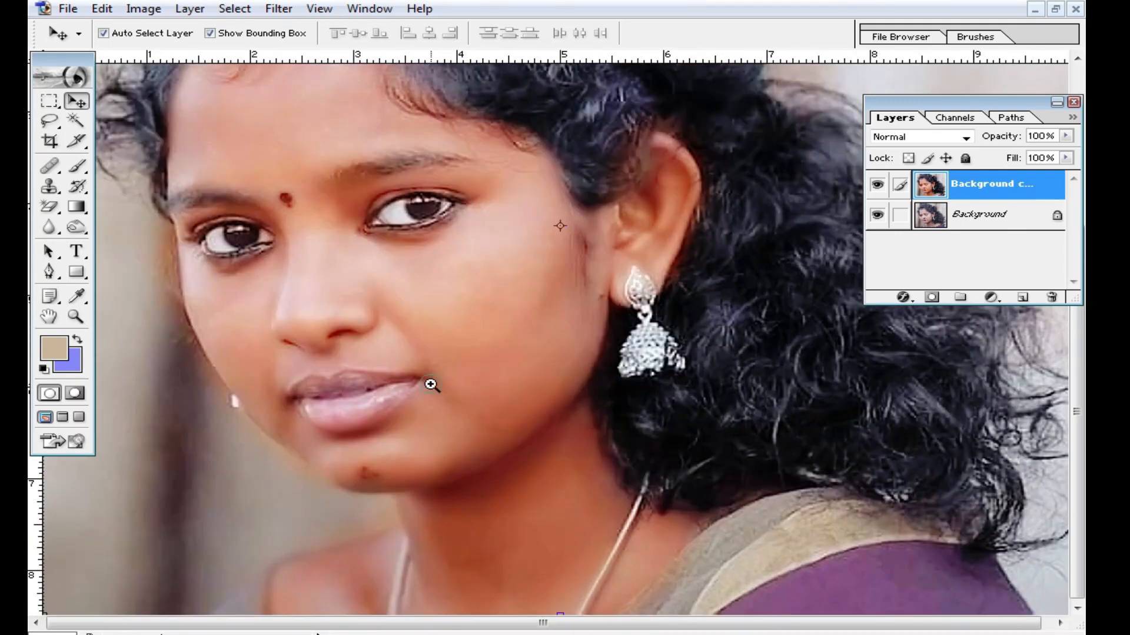
scroll(532, 307, down, 3)
scroll(340, 391, up, 2)
scroll(537, 262, up, 4)
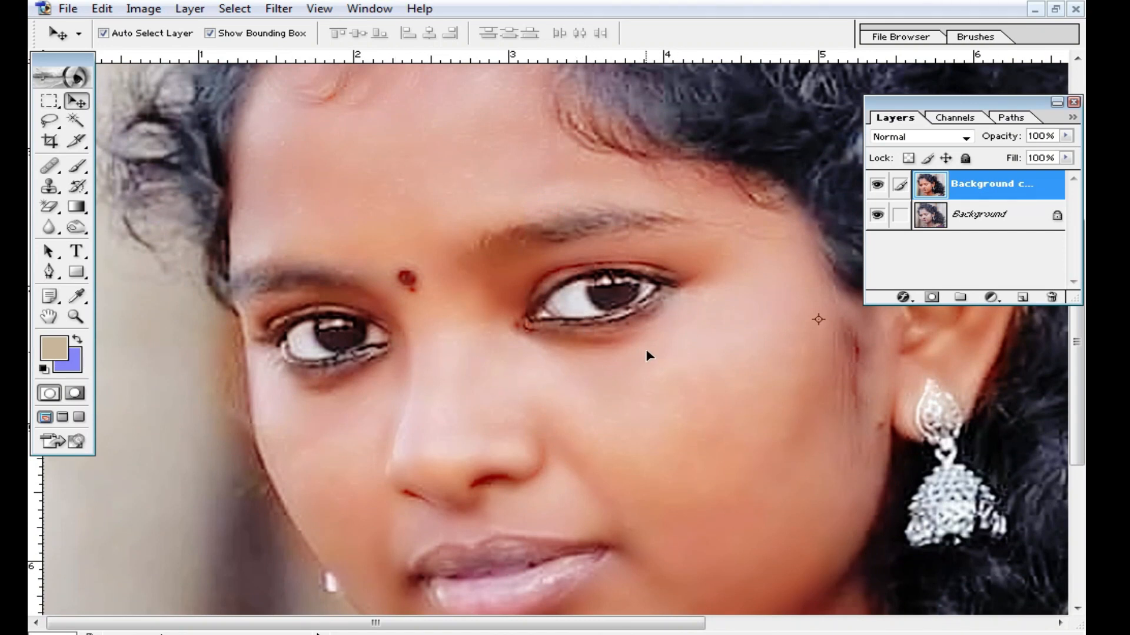
drag(690, 451, 667, 342)
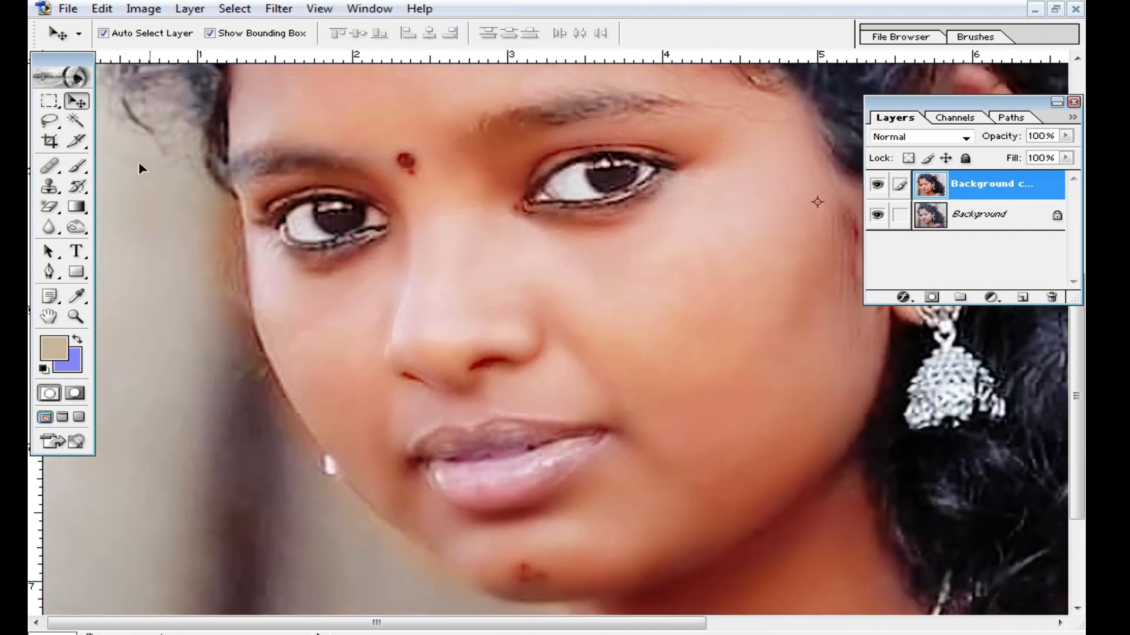
Duplicate the retouched layer and activate the Brush tool for painting on the copy.
click(78, 168)
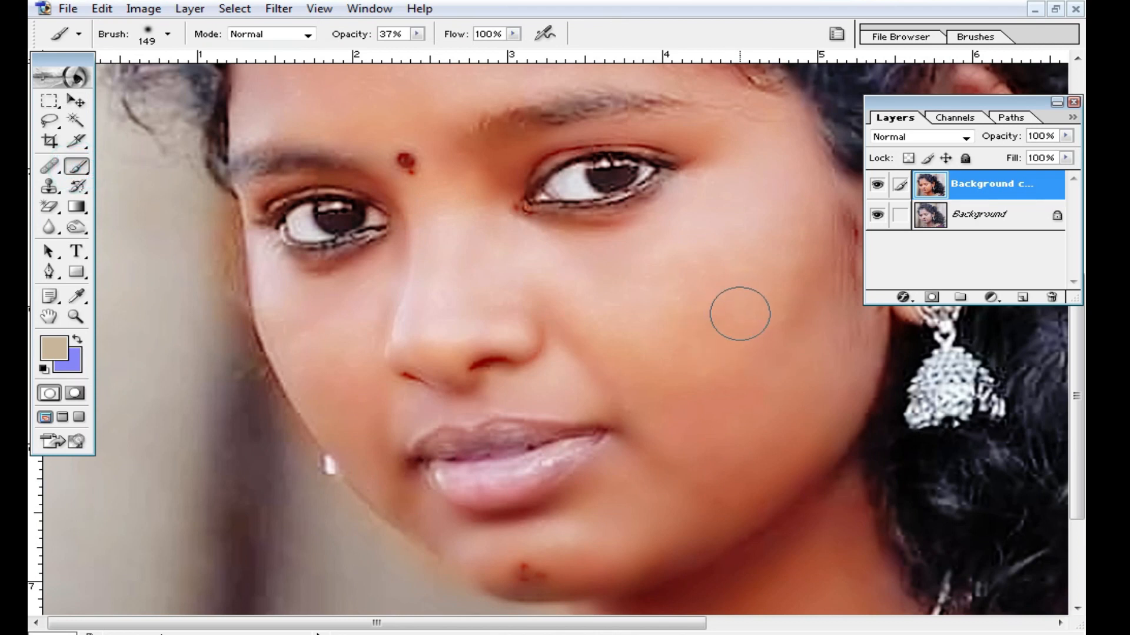
key(a)
key(ctrl+j)
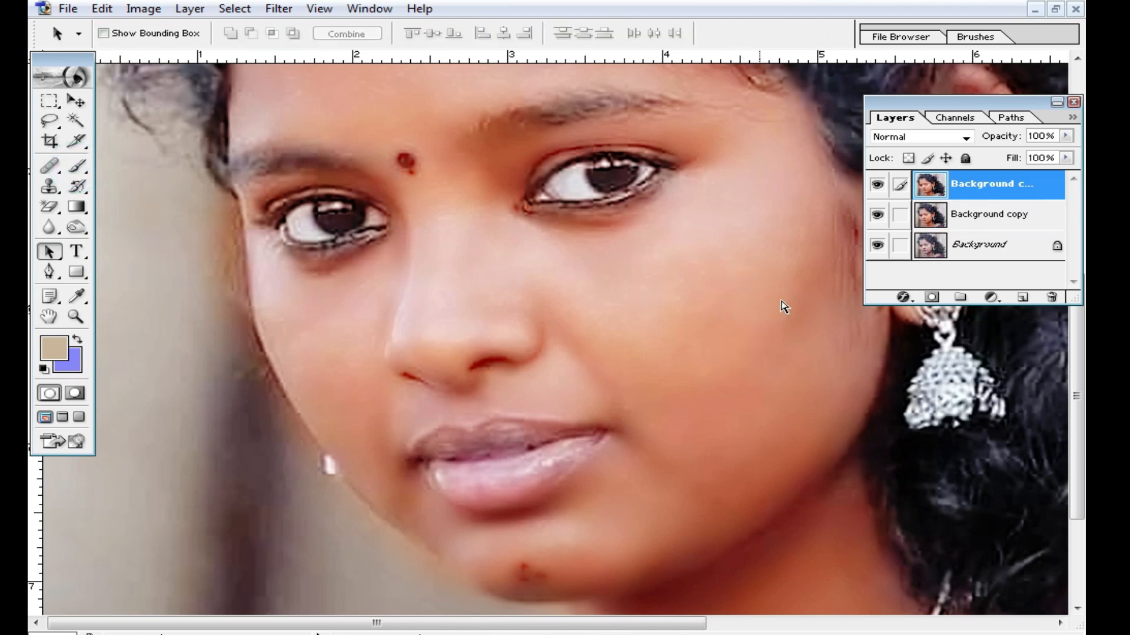
right_click(768, 256)
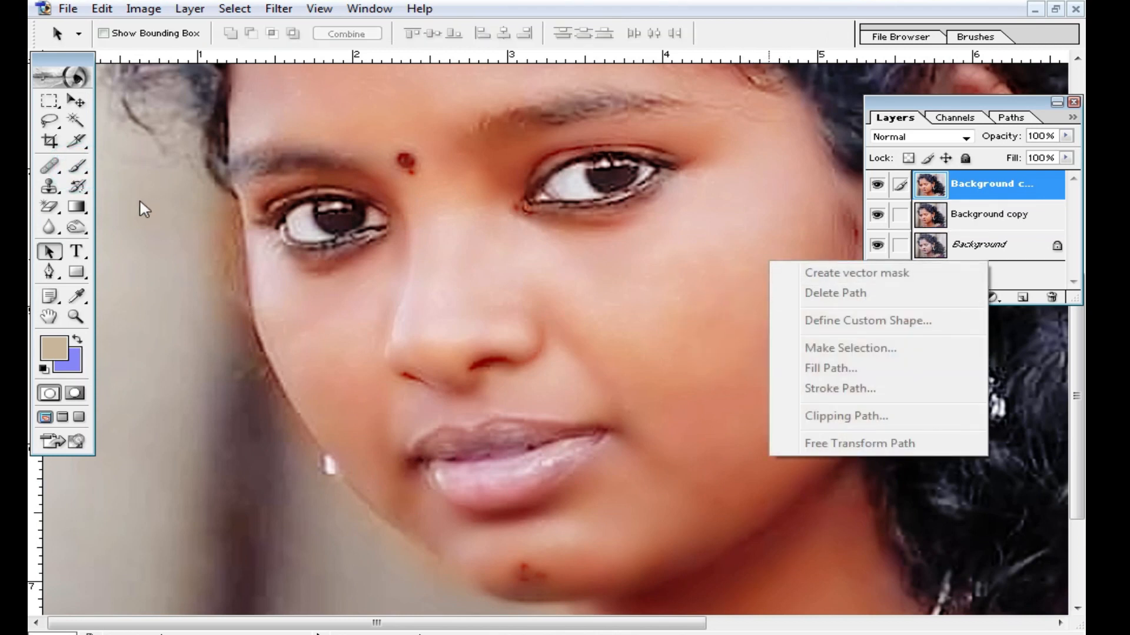
click(84, 169)
click(84, 170)
Sample the cheek's skin tone and set the brush to 20% opacity and 184 px diameter.
alt+click(760, 269)
click(417, 34)
drag(414, 52, 400, 52)
right_click(800, 359)
drag(927, 400, 974, 400)
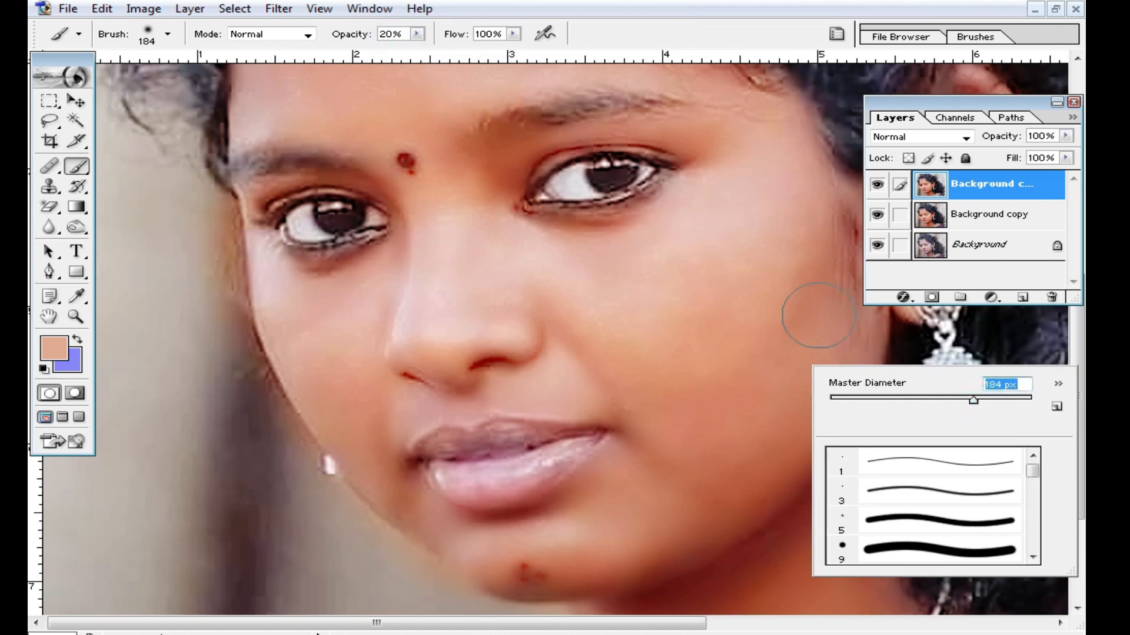
Resample the skin tone and paint it softly over the cheek, the under-eye area and the nose.
alt+click(758, 318)
mouse_move(779, 335)
mouse_down()
mouse_move(728, 478)
mouse_move(801, 405)
mouse_move(739, 398)
mouse_up()
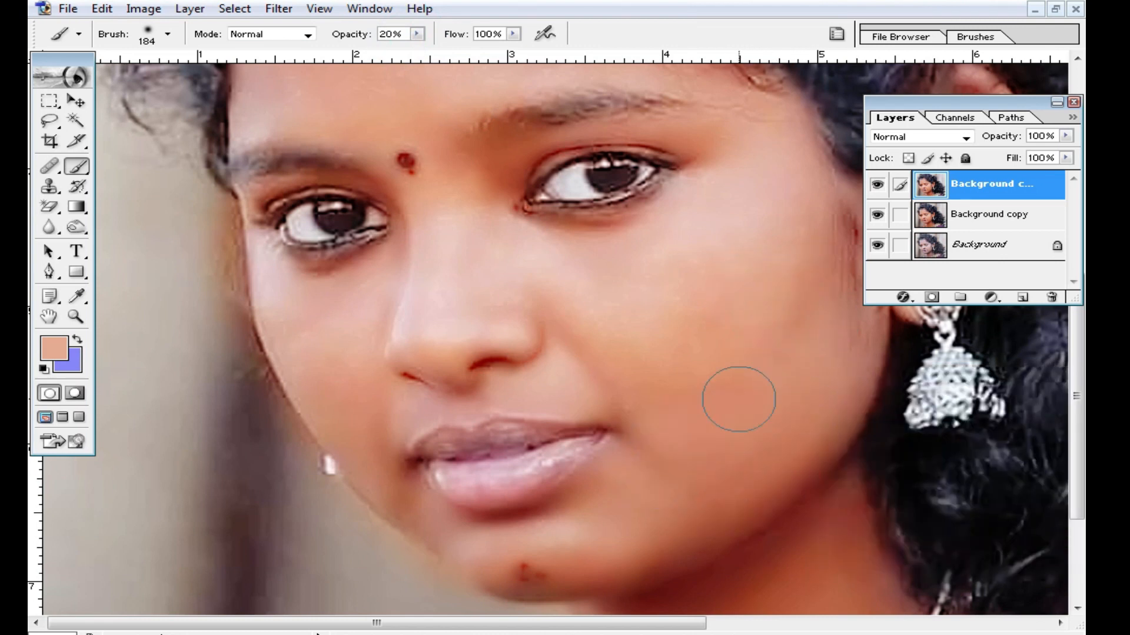
mouse_move(703, 361)
mouse_down()
mouse_move(647, 323)
mouse_move(709, 261)
mouse_move(737, 318)
mouse_move(698, 375)
mouse_move(735, 406)
mouse_move(792, 218)
mouse_move(674, 337)
mouse_up()
drag(643, 145, 645, 233)
drag(599, 288, 474, 272)
click(517, 248)
drag(530, 240, 634, 223)
Paint the sampled skin tone over the lower cheeks, mouth area, jaw, neck and shoulder.
scroll(711, 277, down, 2)
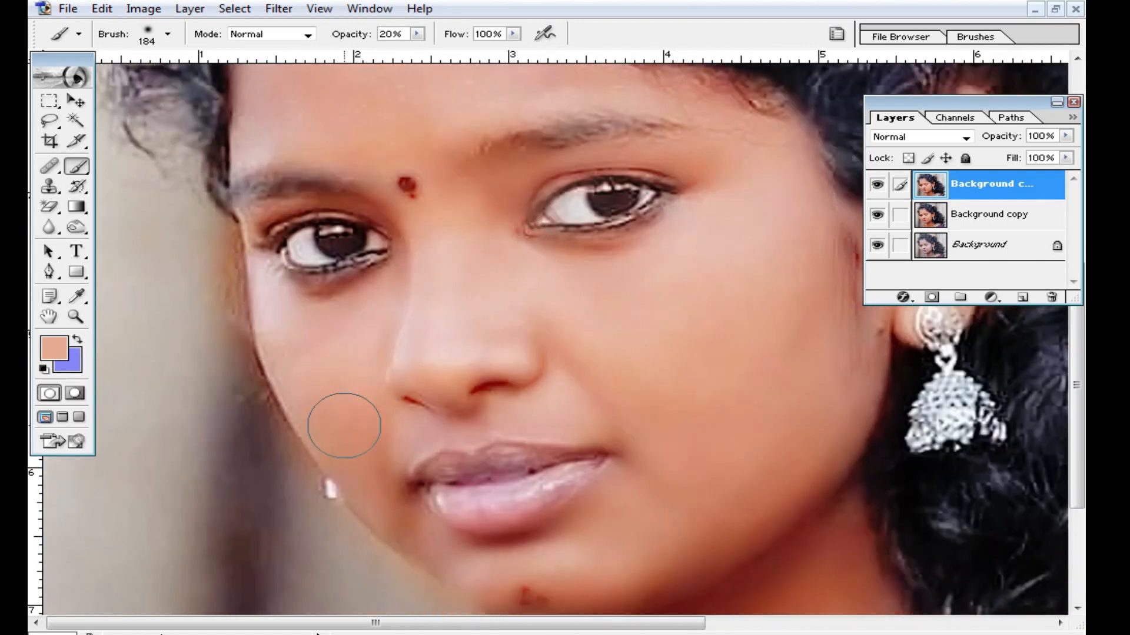
drag(367, 438, 408, 528)
mouse_move(629, 521)
mouse_down()
mouse_move(607, 396)
mouse_move(629, 349)
mouse_up()
drag(660, 316, 586, 369)
drag(768, 391, 693, 316)
mouse_move(666, 379)
mouse_down()
mouse_move(631, 412)
mouse_move(645, 489)
mouse_move(544, 457)
mouse_move(638, 442)
mouse_up()
mouse_move(568, 551)
mouse_down()
mouse_move(570, 454)
mouse_move(643, 461)
mouse_move(674, 528)
mouse_up()
drag(754, 488, 715, 373)
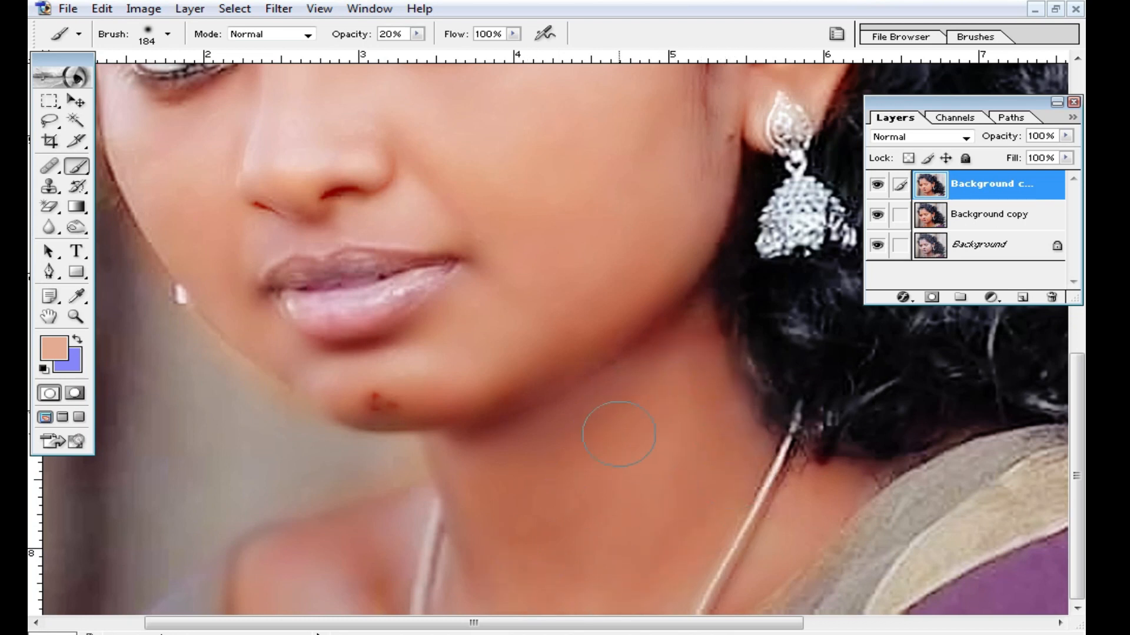
drag(403, 546, 305, 555)
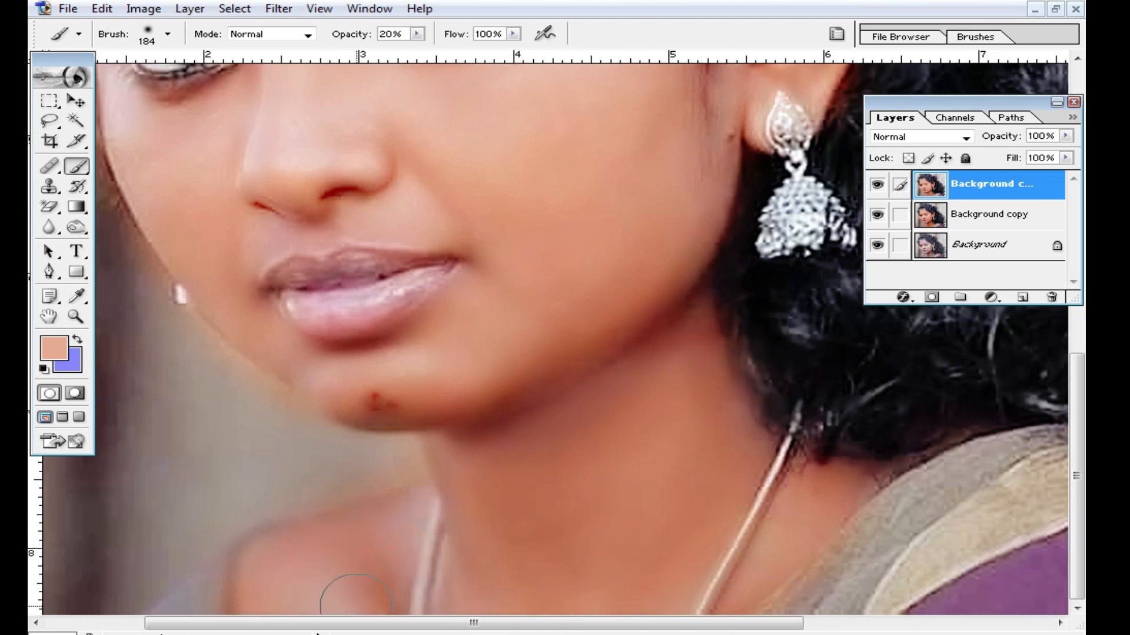
Even out the cheek and nose, sampling the tone between the eyebrows and painting it over the forehead.
scroll(497, 472, up, 3)
drag(606, 333, 634, 317)
drag(492, 292, 519, 366)
drag(350, 237, 367, 375)
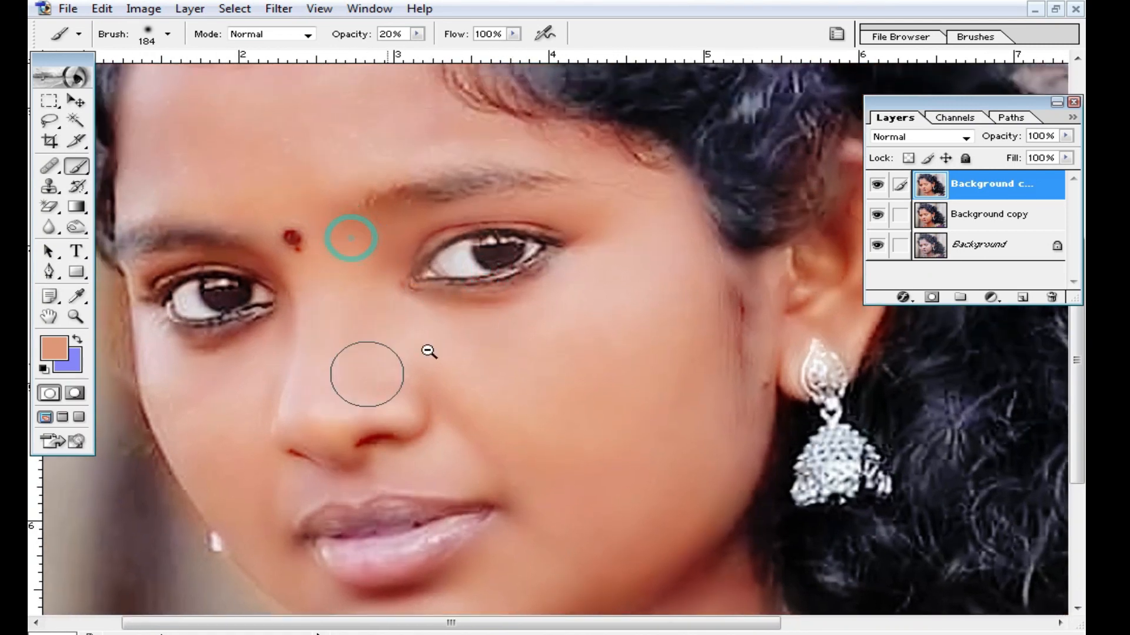
alt+click(441, 335)
mouse_move(273, 227)
mouse_down()
mouse_move(206, 225)
mouse_move(239, 169)
mouse_up()
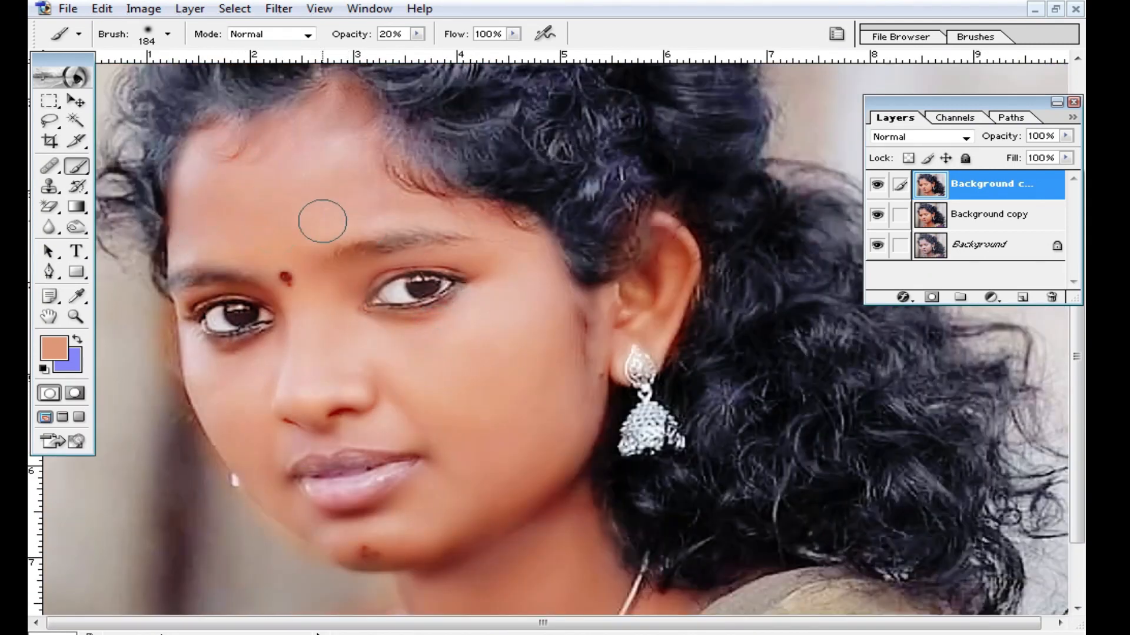
Merge the painted skin layer into the Background copy and add a white Solid Color fill layer above it.
alt+click(548, 424)
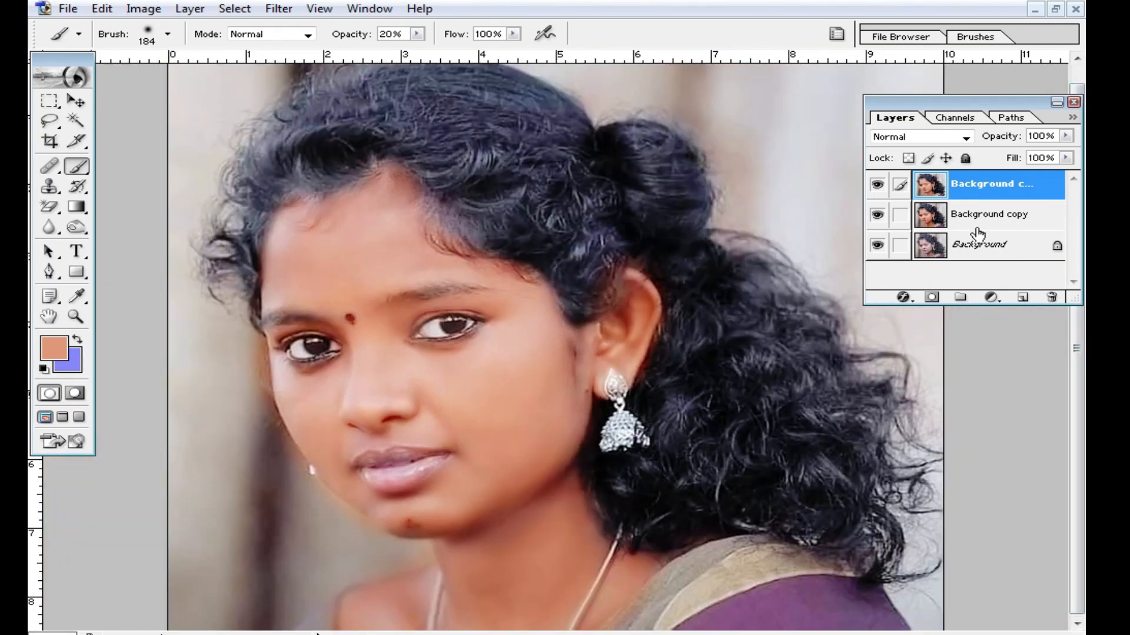
key(ctrl+e)
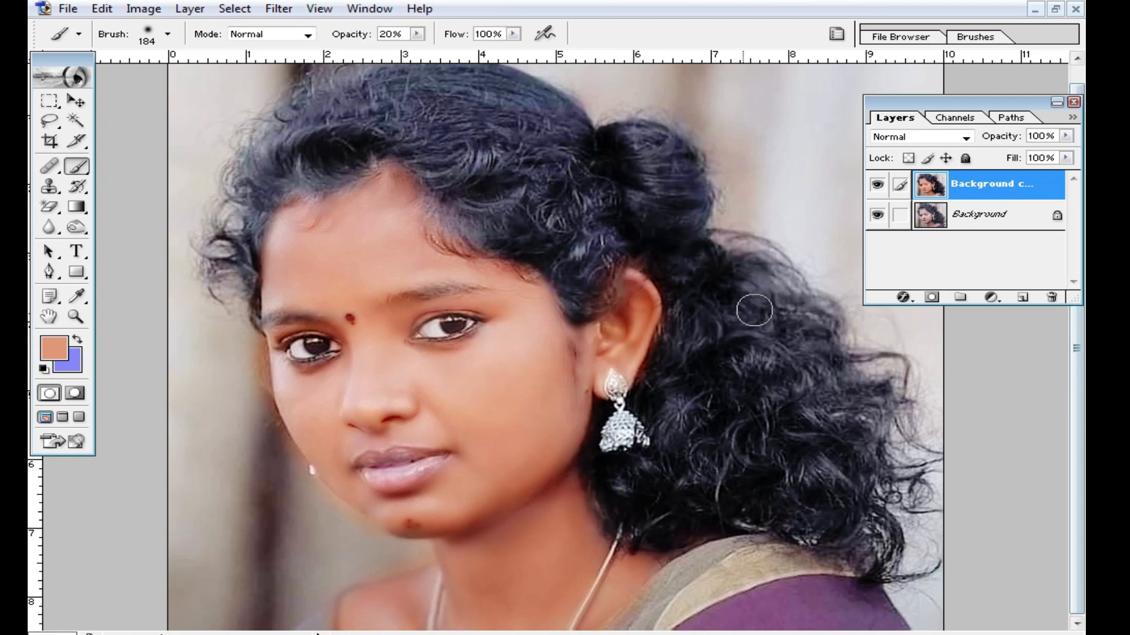
click(991, 299)
click(961, 318)
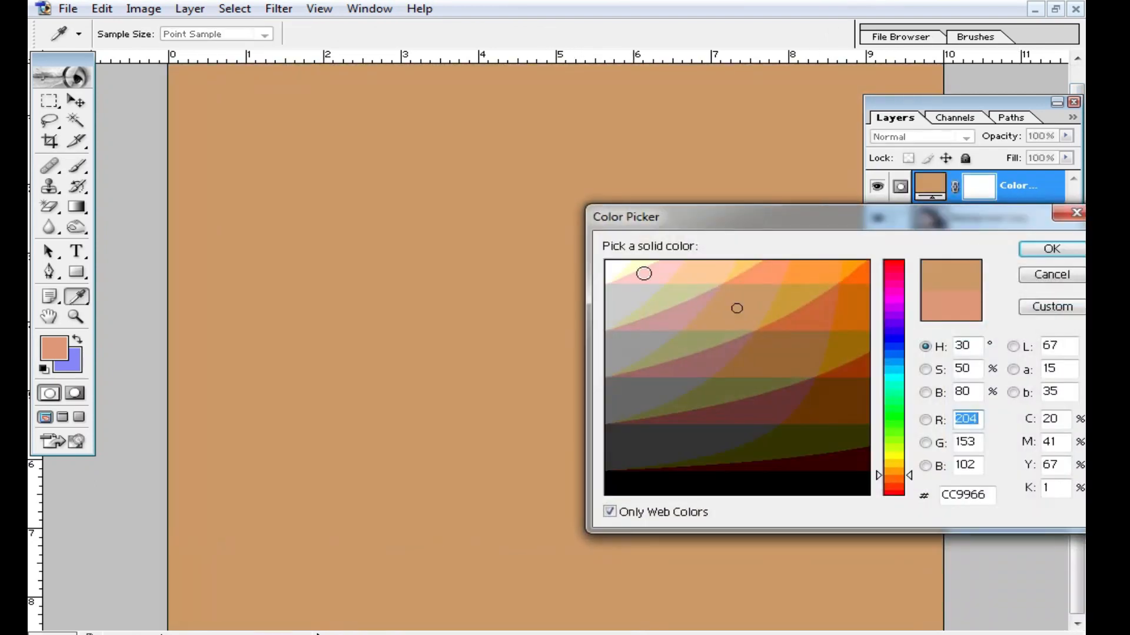
click(607, 268)
click(1053, 249)
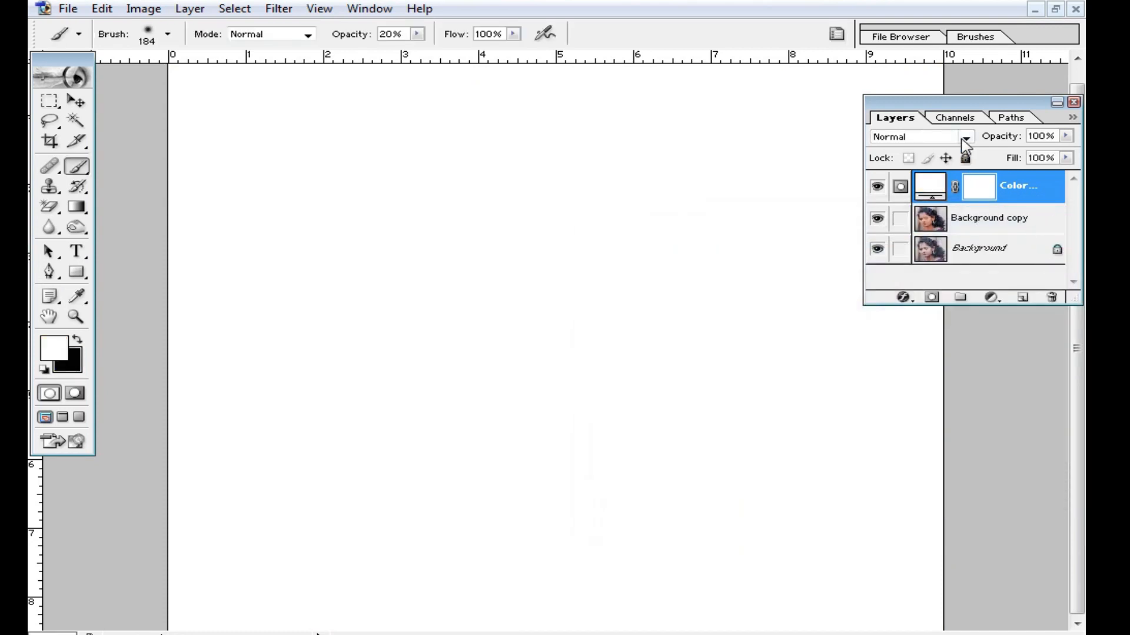
Blend the white fill layer in Soft Light mode and set its fill to 36%.
click(965, 137)
click(926, 316)
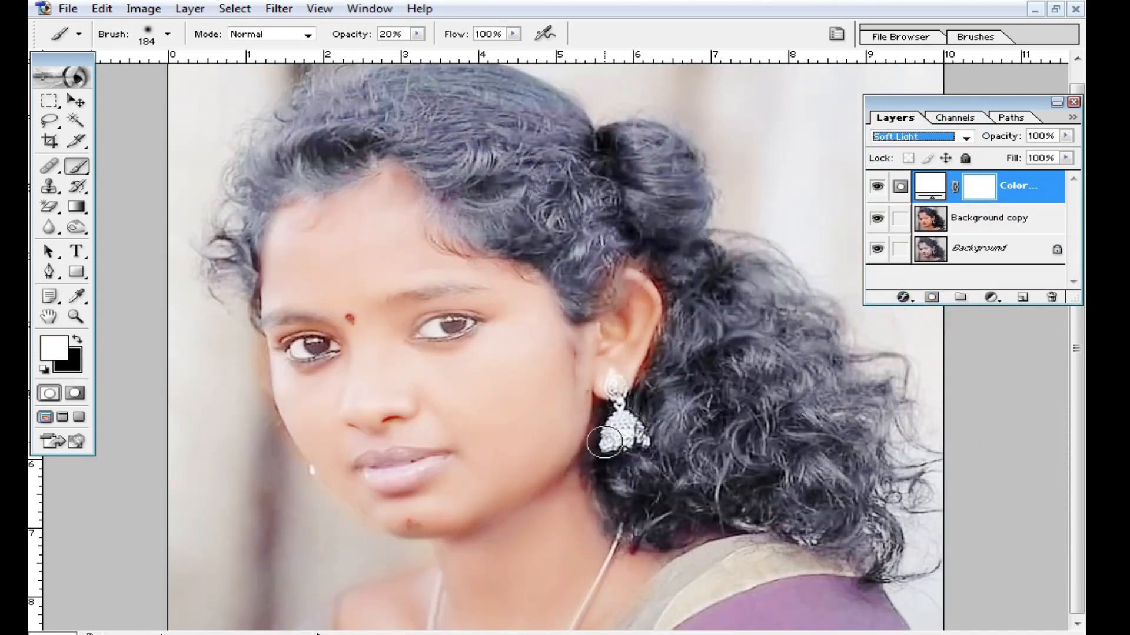
click(1067, 158)
drag(1067, 173, 1020, 182)
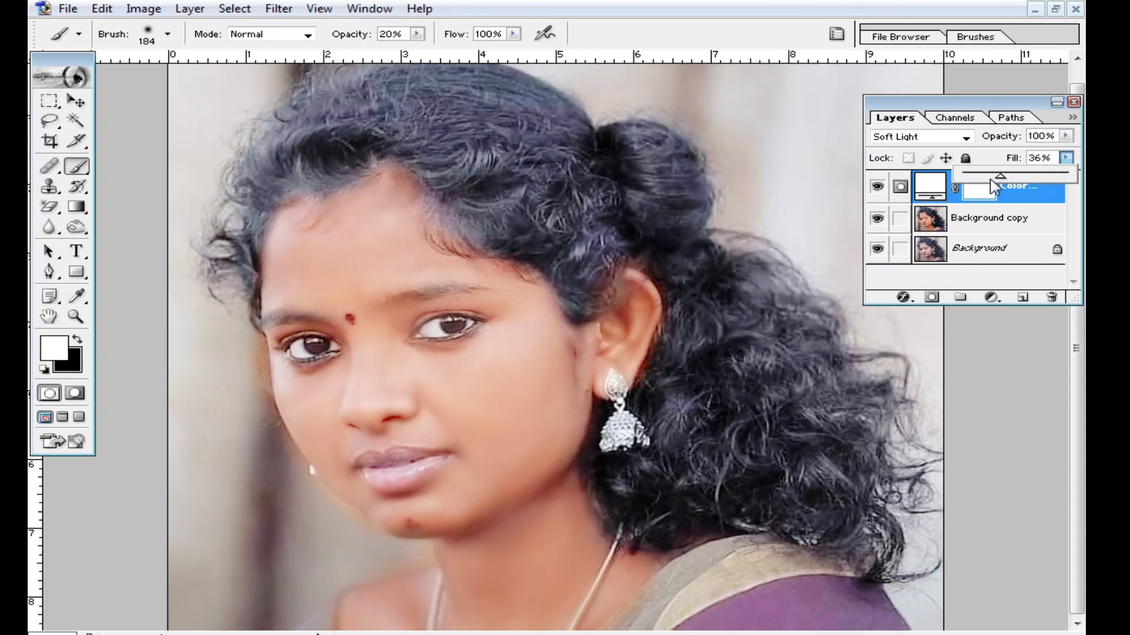
click(471, 372)
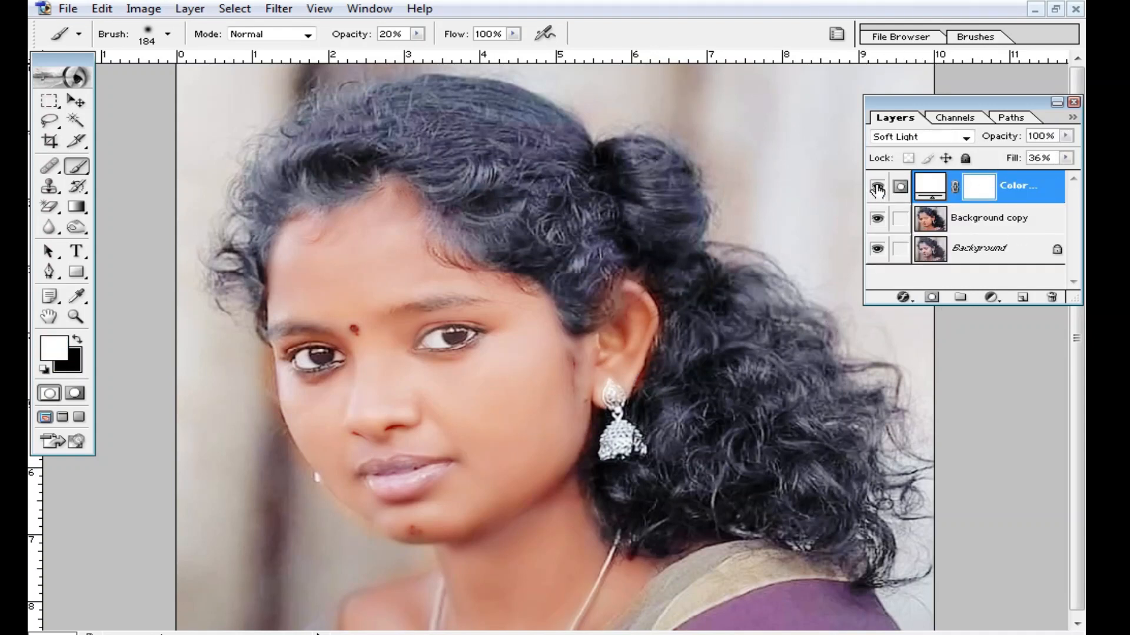
Compare the portrait with and without the white fill layer, and merge all layers into the Background.
click(877, 188)
click(877, 189)
click(878, 188)
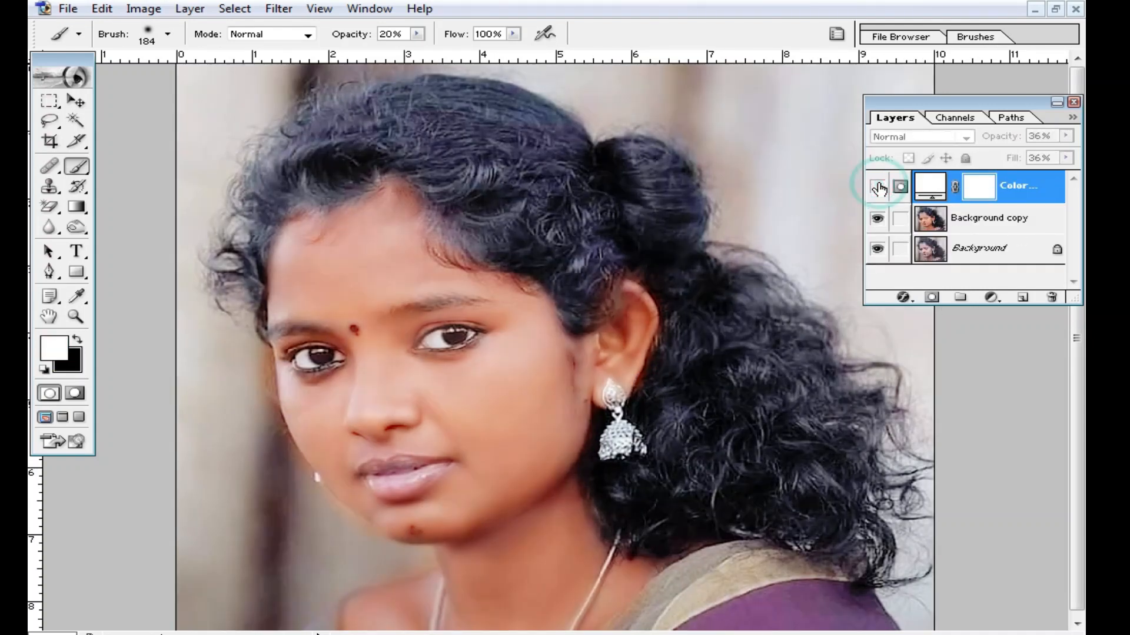
click(877, 189)
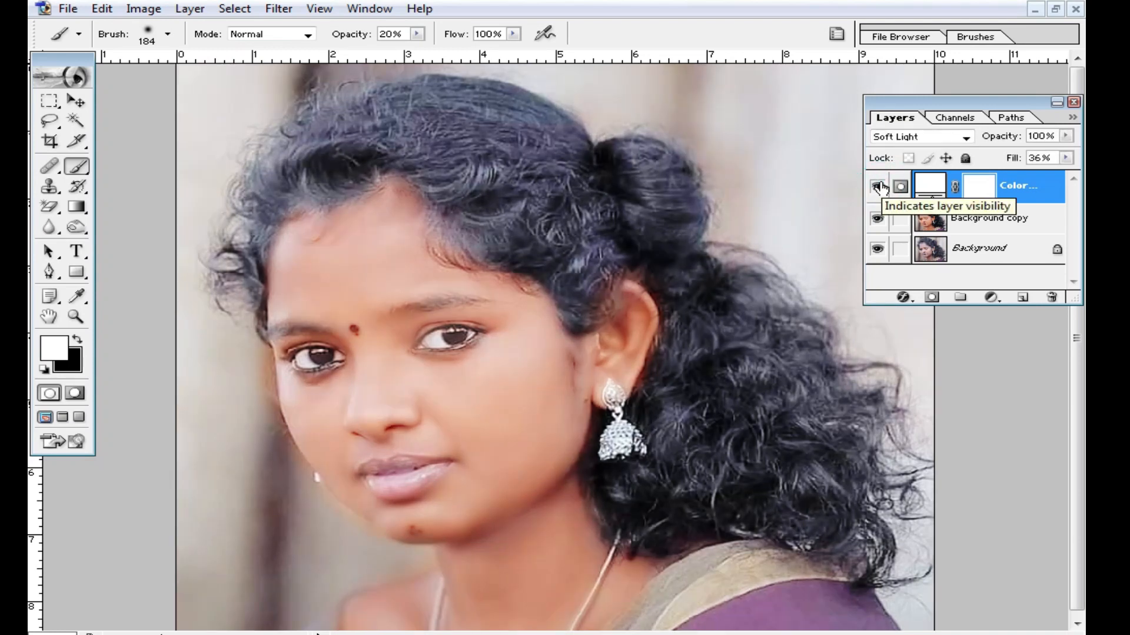
click(877, 187)
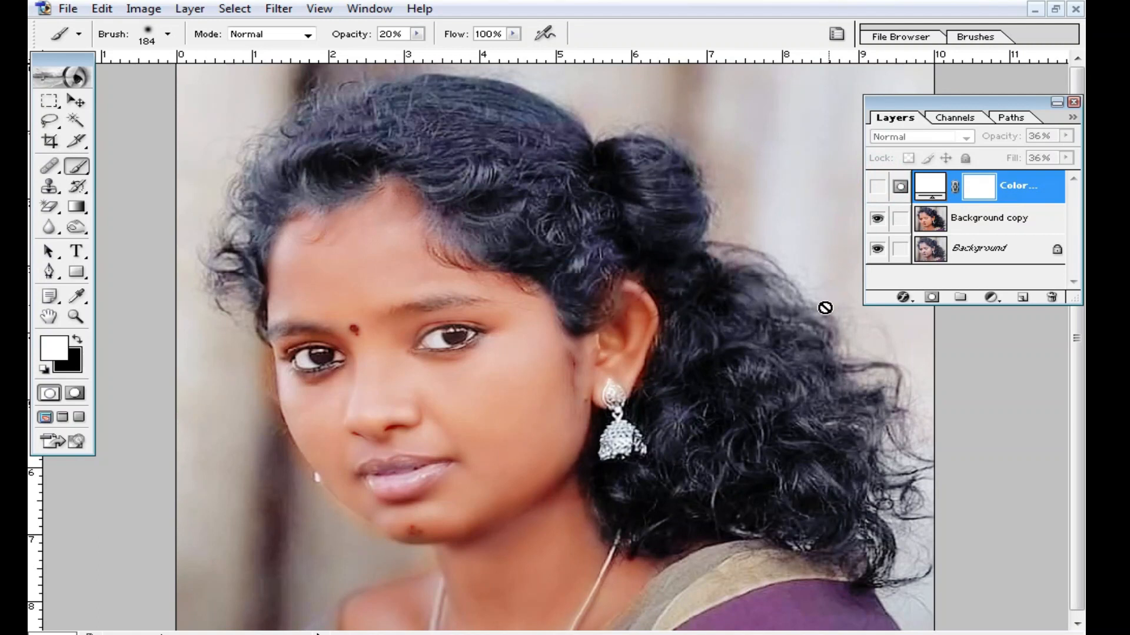
click(876, 188)
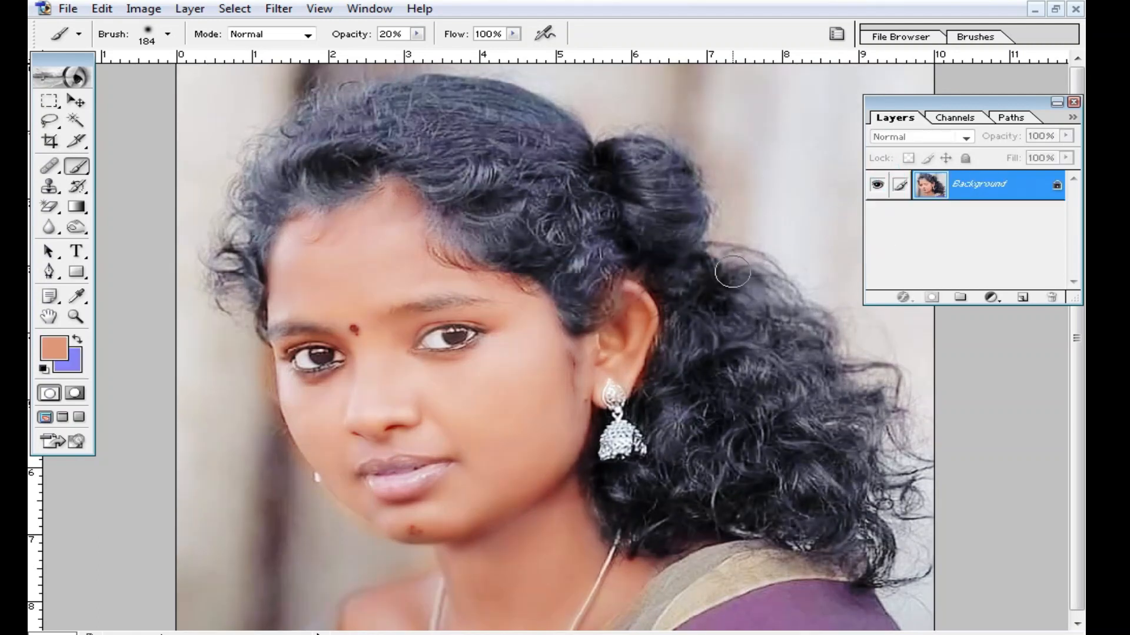
Examine the retouched skin on the face up close and the portrait as a whole.
click(394, 357)
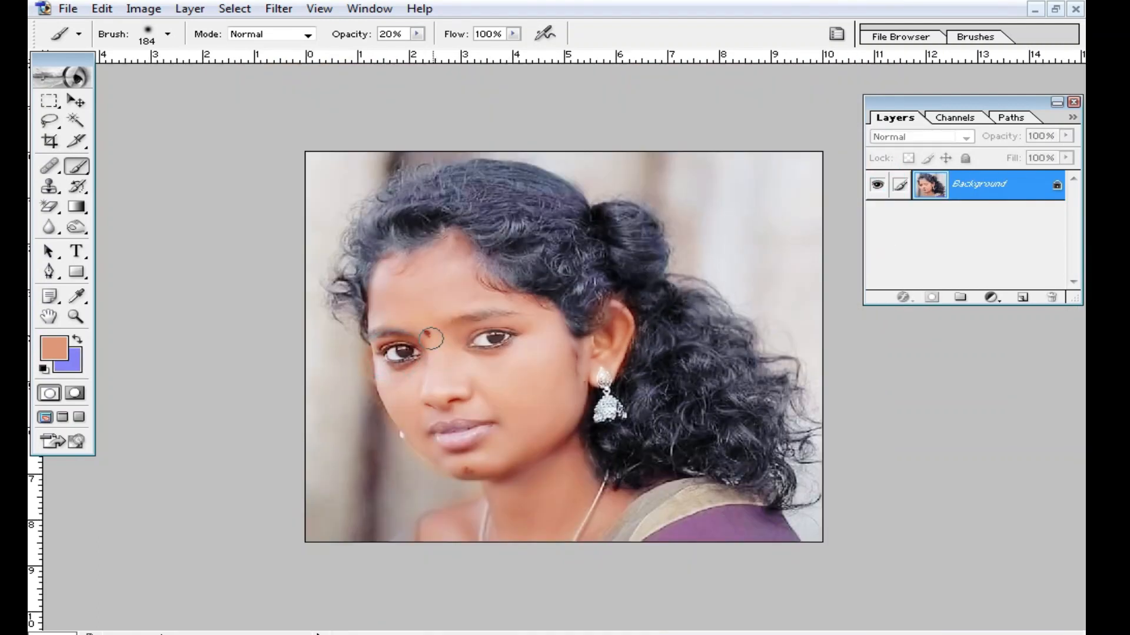
key(ctrl+plus)
ctrl+click(506, 389)
ctrl+click(506, 384)
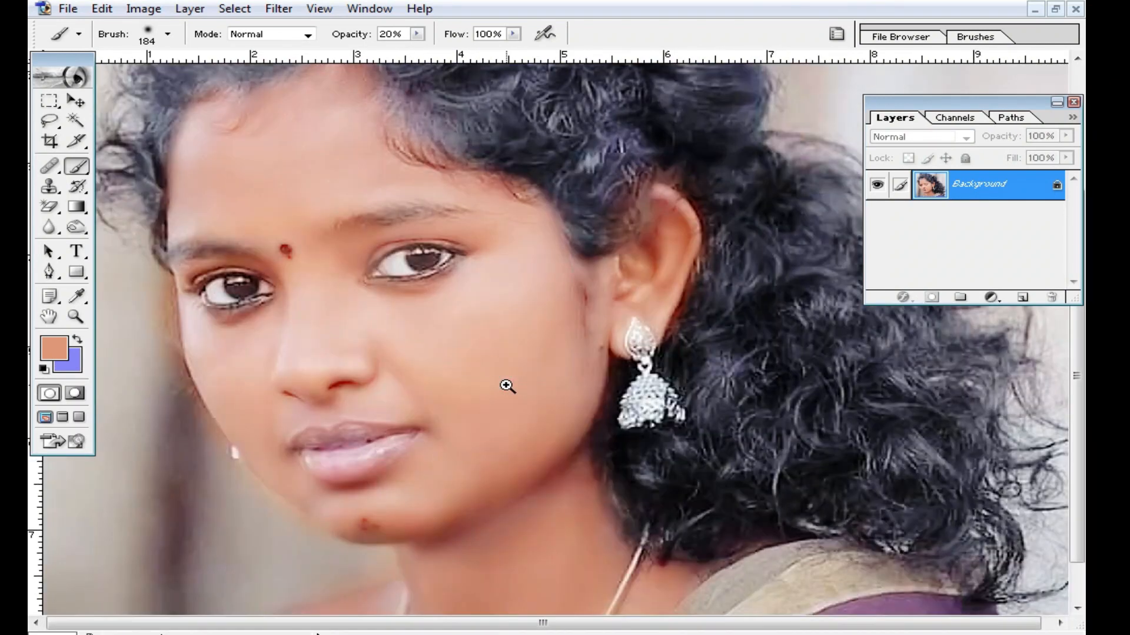
ctrl+click(484, 375)
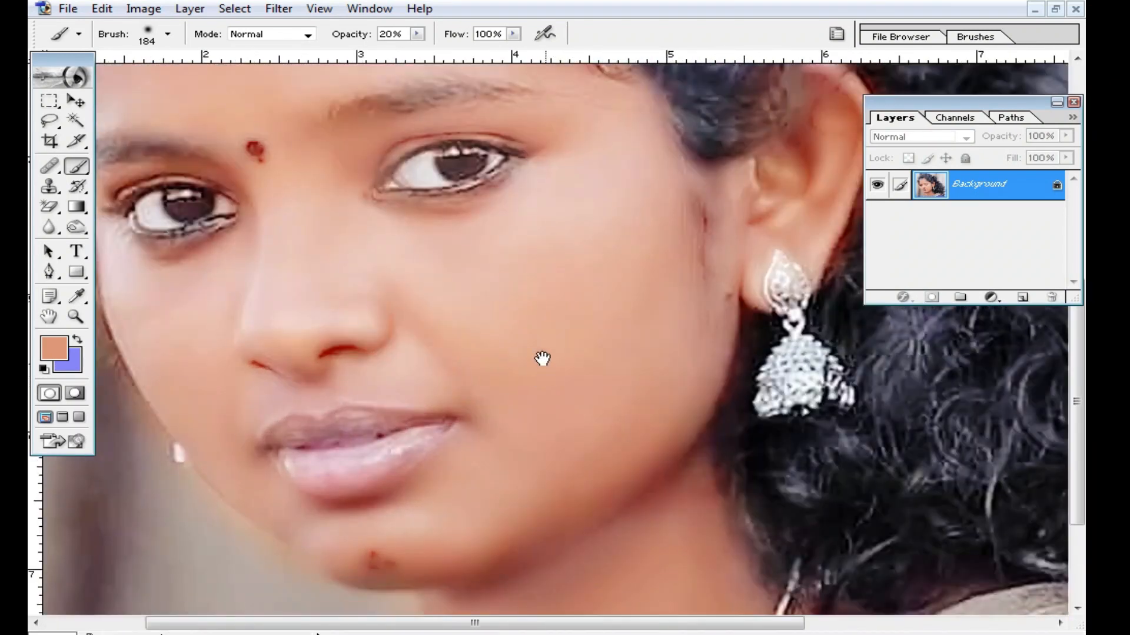
ctrl+alt+click(540, 369)
ctrl+alt+click(506, 286)
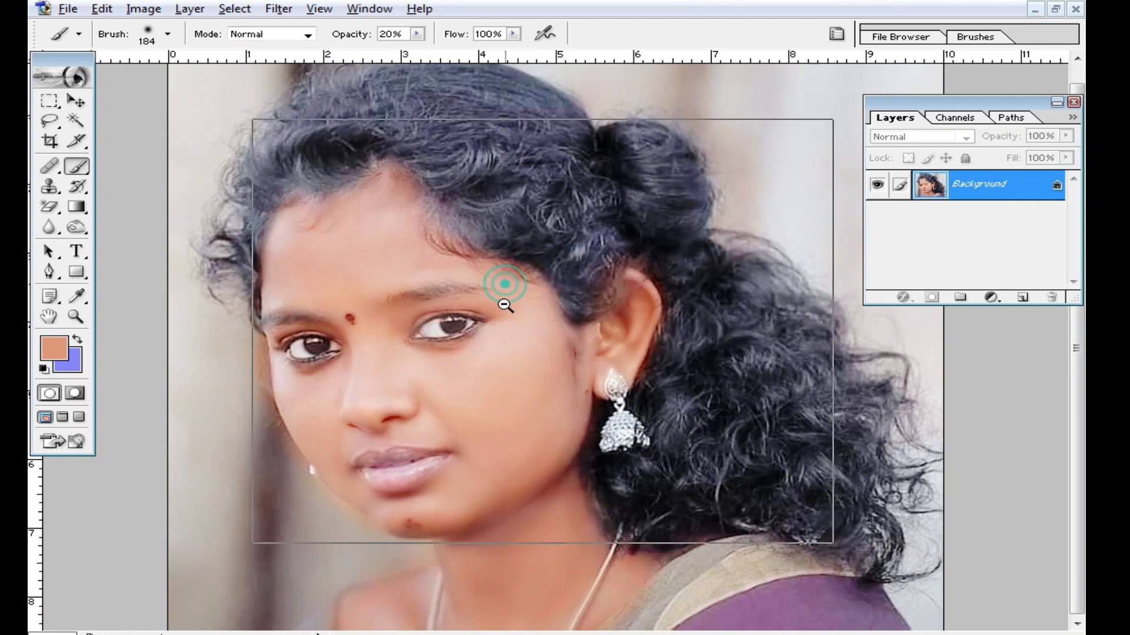
key(ctrl+0)
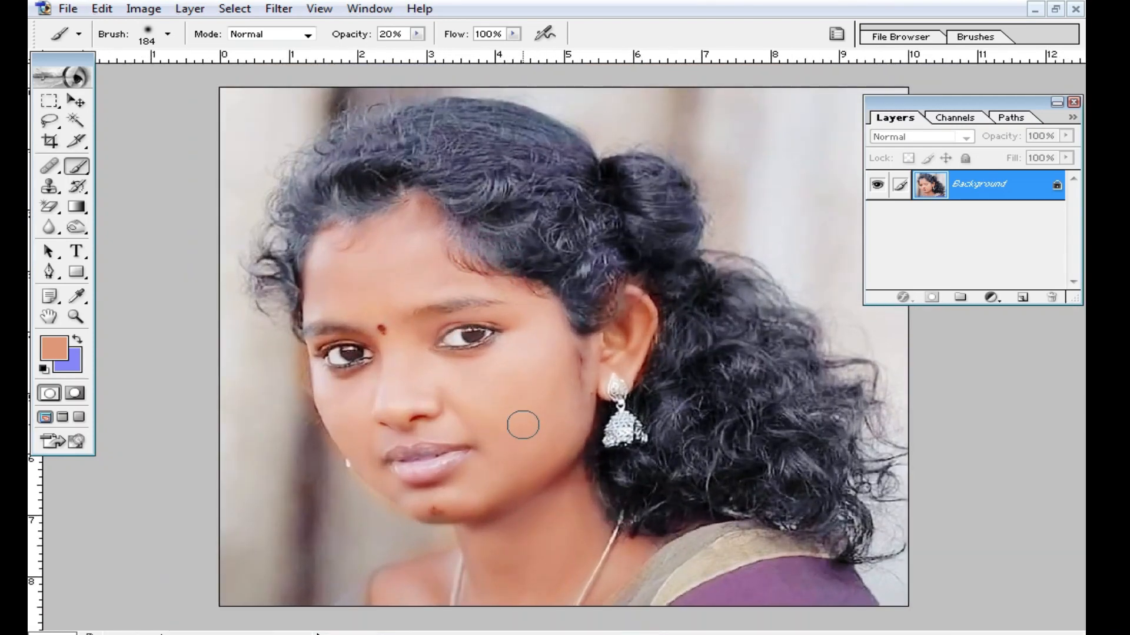